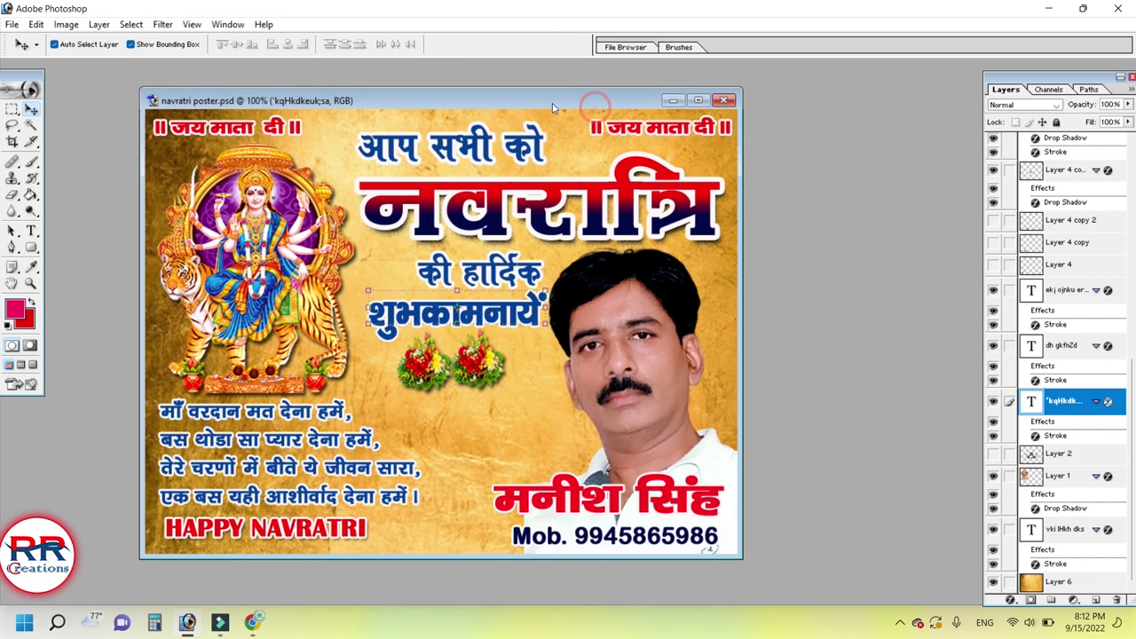
Step: Shift the poster window left, select its whole canvas, and start a new 241 × 67 px document
{"action": "left_click_drag", "start_coordinate": [597, 112], "coordinate": [515, 104]}
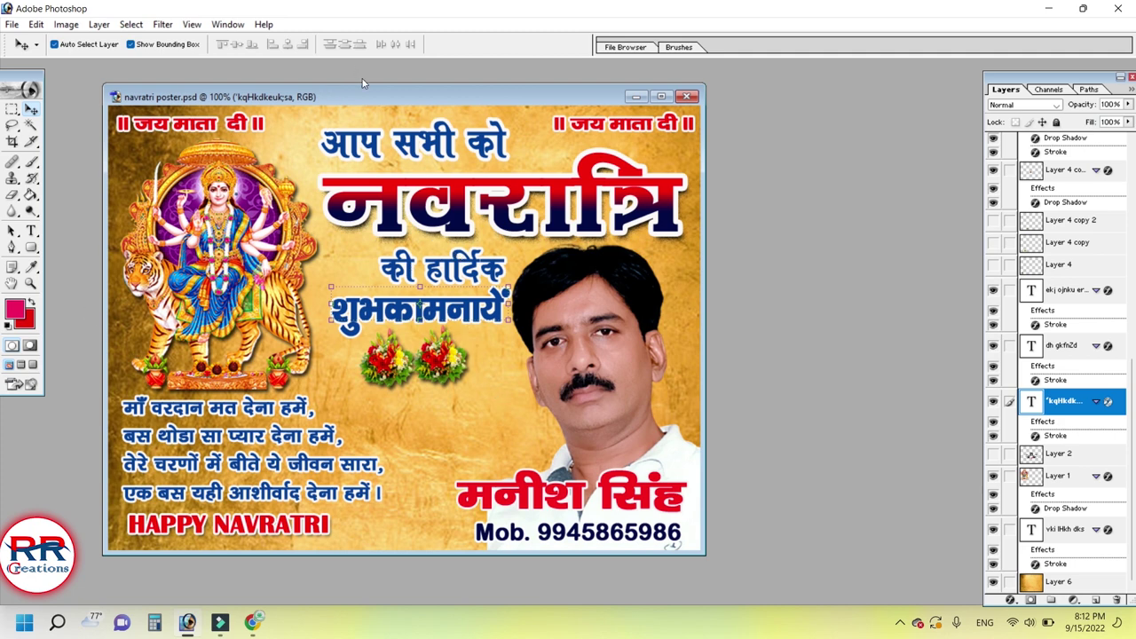
{"action": "key", "text": "ctrl+a"}
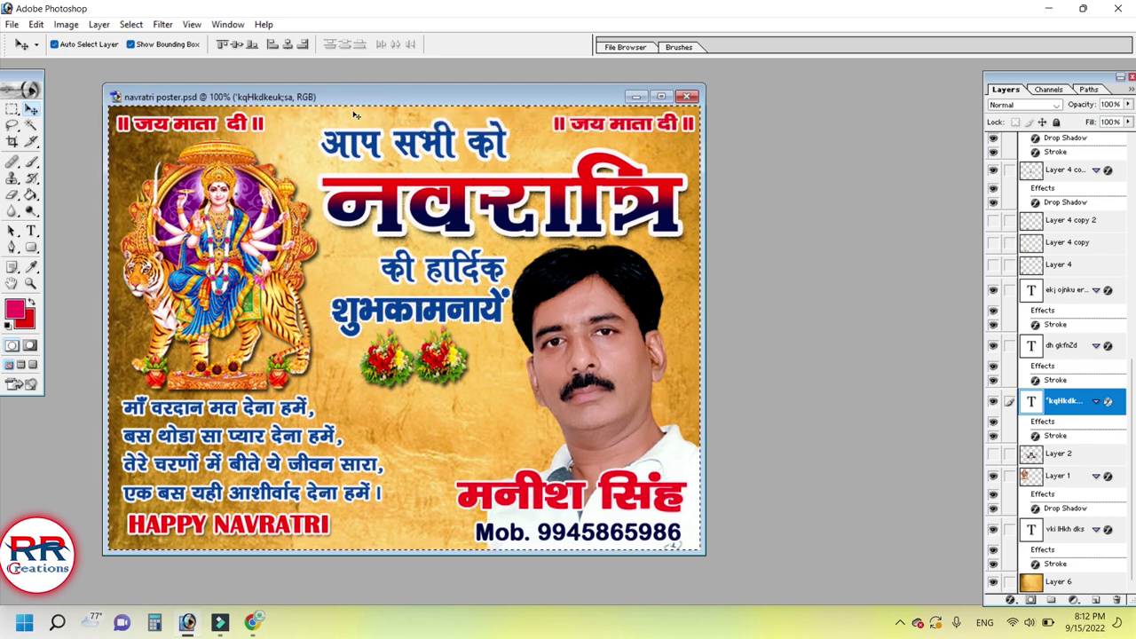
{"action": "key", "text": "ctrl+n"}
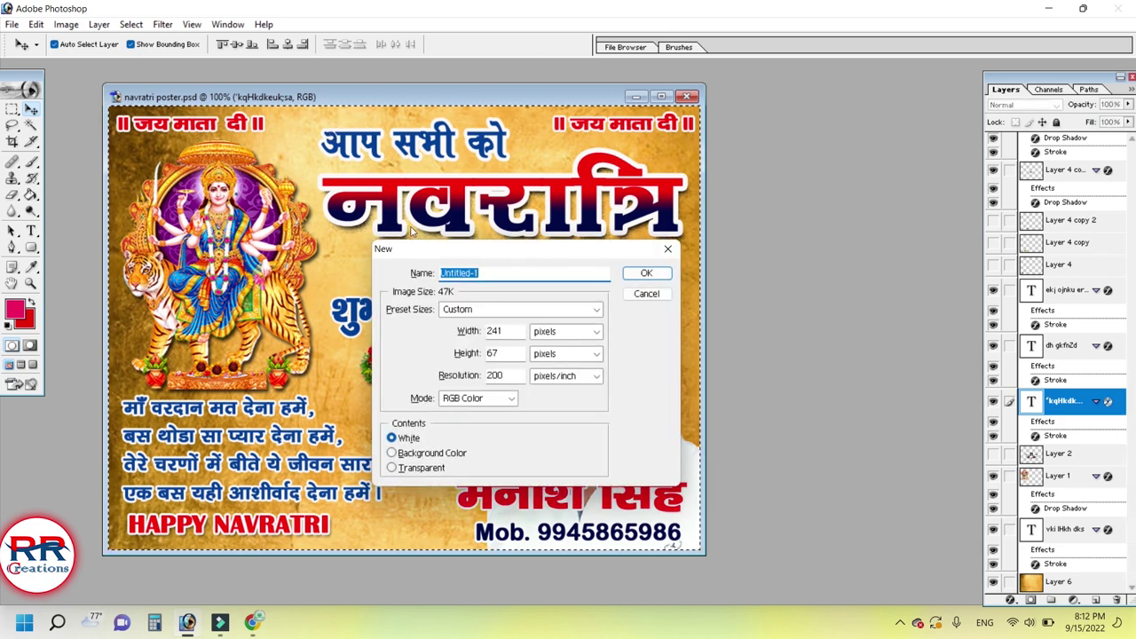
Step: Create a blank document named 'na' and place its window beside the poster
{"action": "left_click", "coordinate": [506, 272]}
{"action": "double_click", "coordinate": [512, 271]}
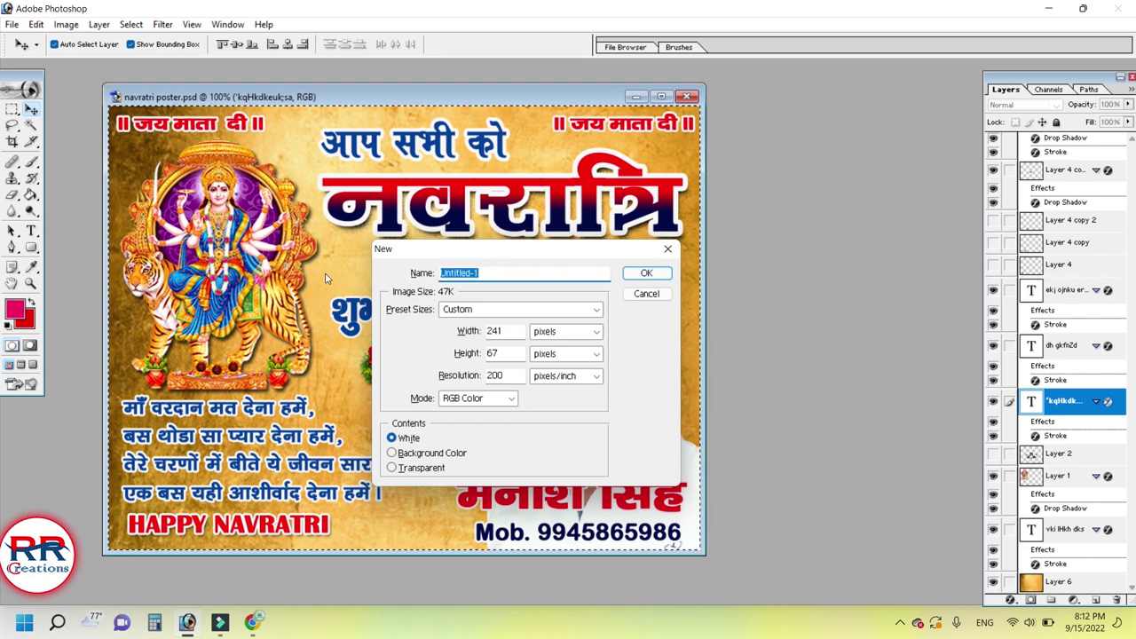
{"action": "type", "text": "navratri"}
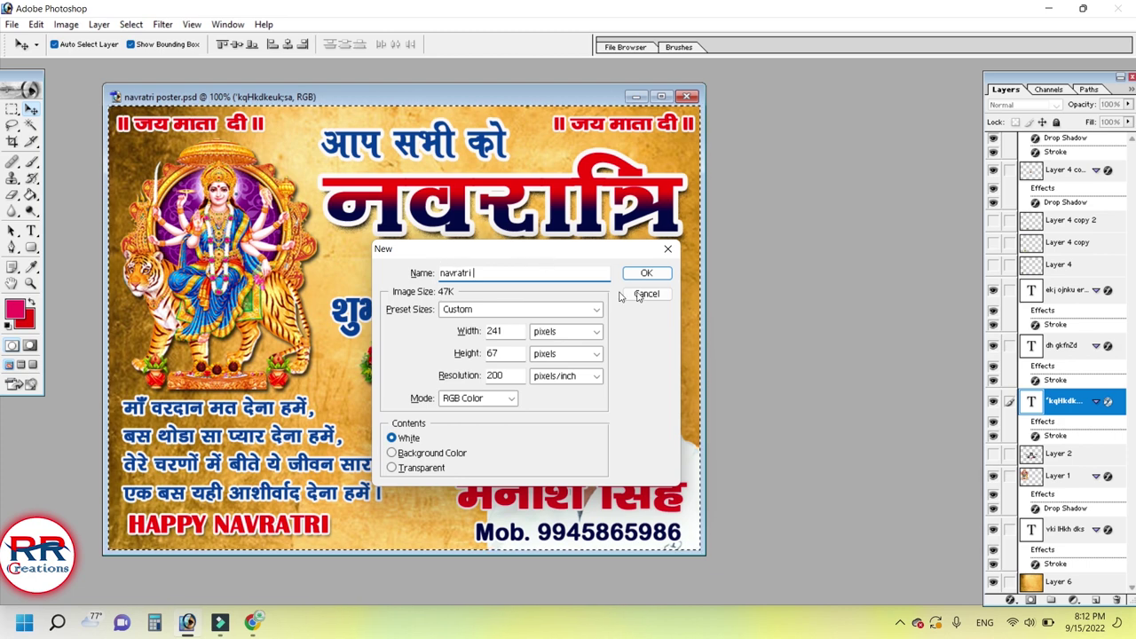
{"action": "left_click", "coordinate": [657, 274]}
{"action": "left_click_drag", "start_coordinate": [362, 90], "coordinate": [623, 119]}
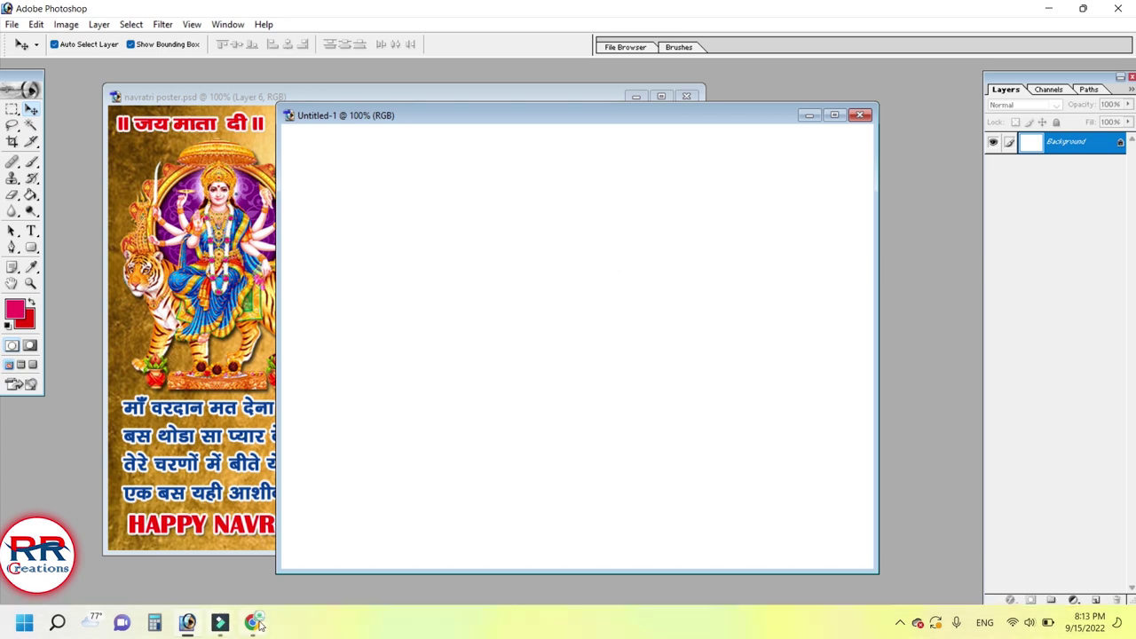
{"action": "left_click", "coordinate": [253, 623]}
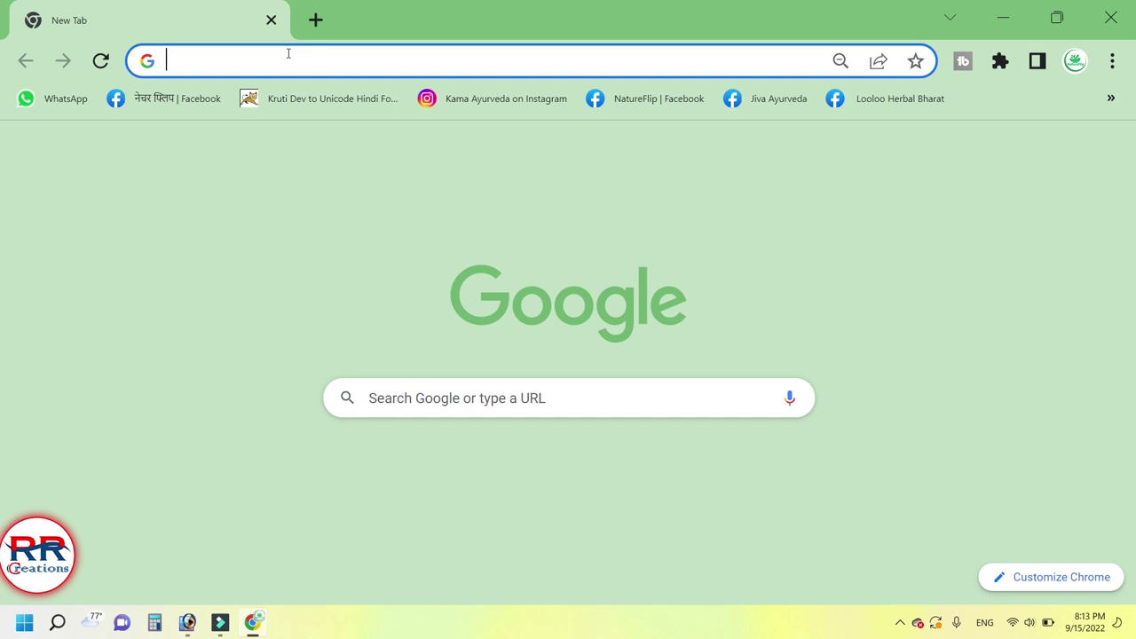
Step: Search Google Images for 'bhakti background' and preview the orange feather picture
{"action": "type", "text": "bhakti ba"}
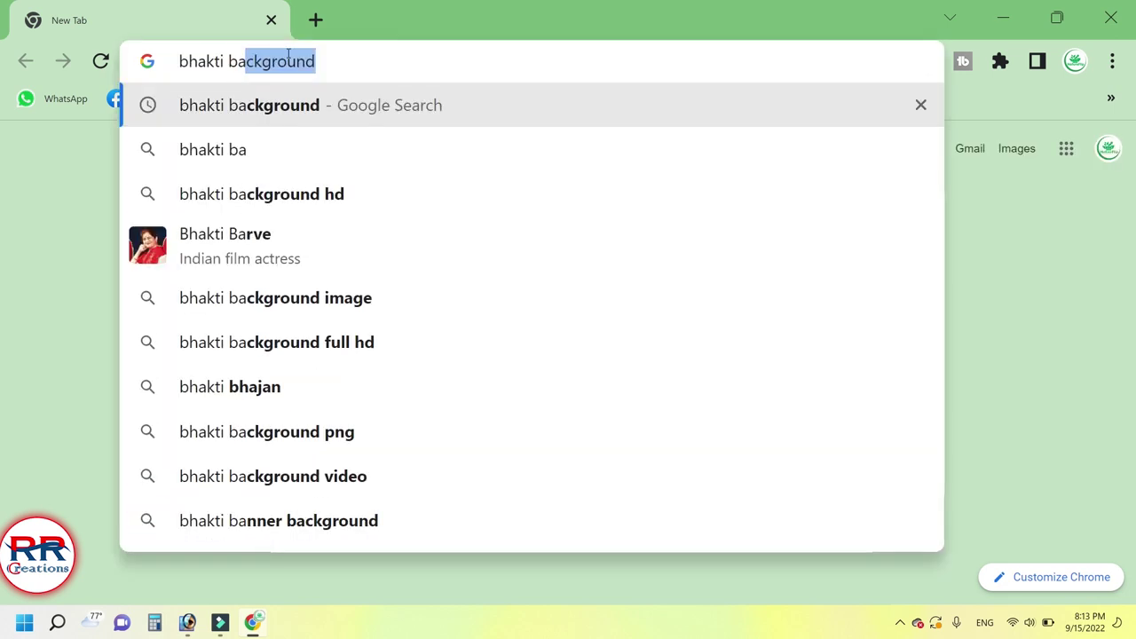
{"action": "type", "text": "c"}
{"action": "key", "text": "Return"}
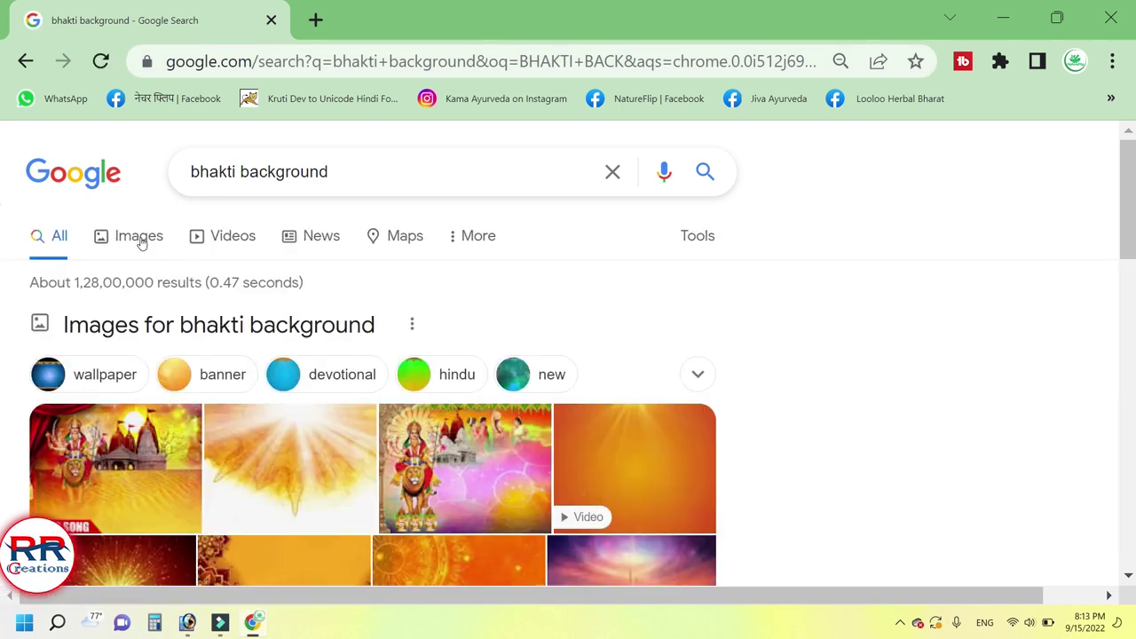
{"action": "left_click", "coordinate": [142, 242]}
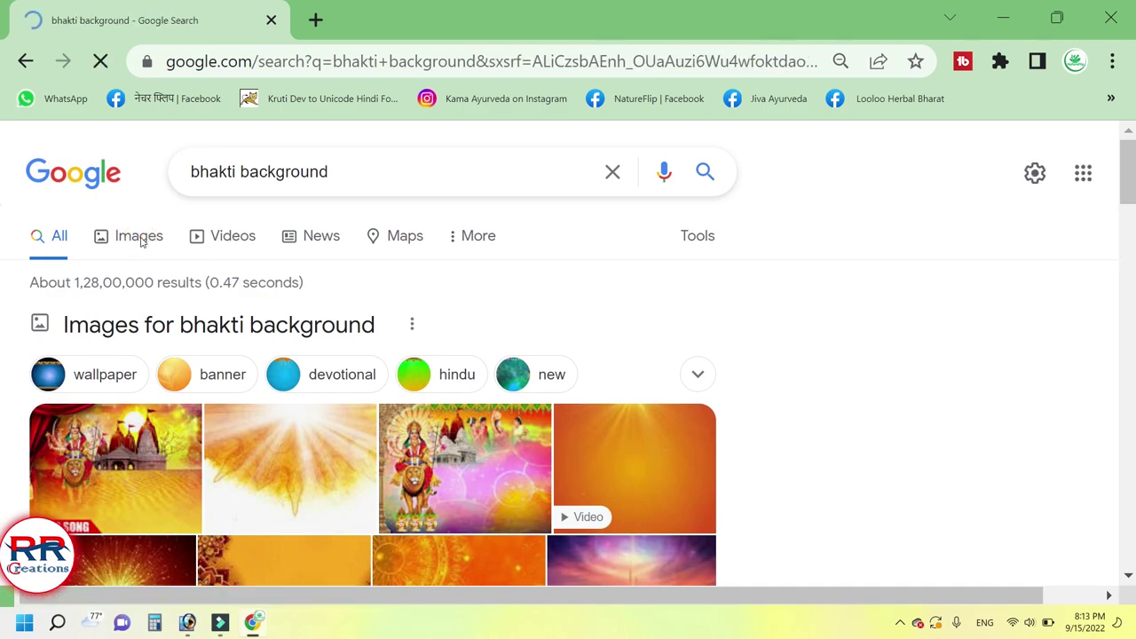
{"action": "scroll", "coordinate": [533, 426], "scroll_direction": "down", "scroll_amount": 5}
{"action": "scroll", "coordinate": [786, 392], "scroll_direction": "down", "scroll_amount": 5}
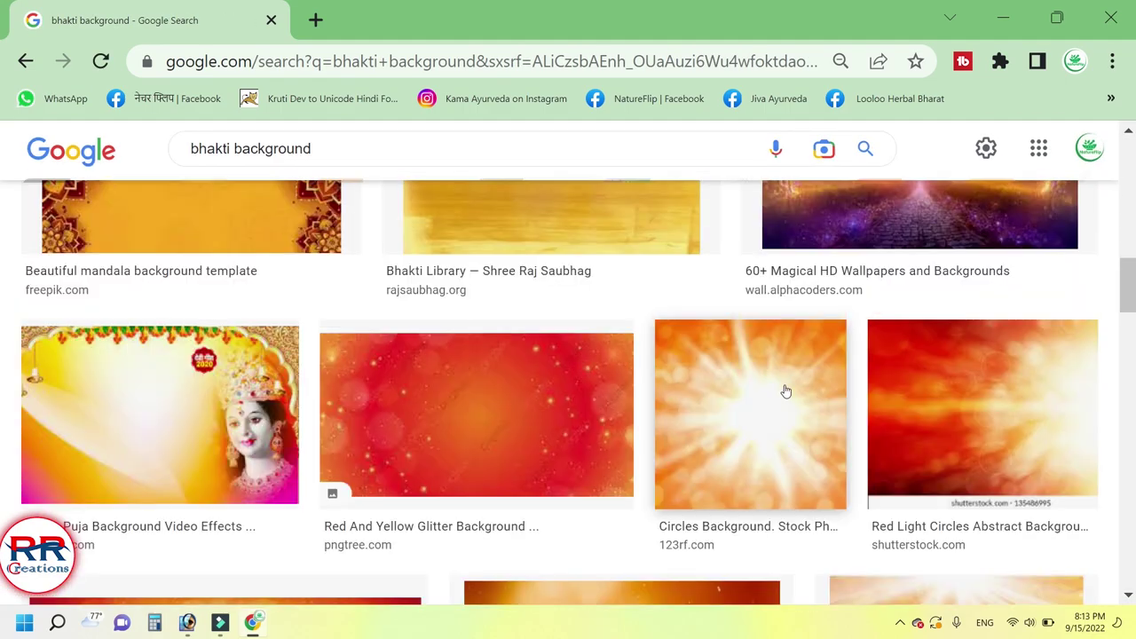
{"action": "scroll", "coordinate": [786, 392], "scroll_direction": "down", "scroll_amount": 4}
{"action": "scroll", "coordinate": [785, 392], "scroll_direction": "down", "scroll_amount": 4}
{"action": "scroll", "coordinate": [798, 378], "scroll_direction": "down", "scroll_amount": 4}
{"action": "scroll", "coordinate": [798, 377], "scroll_direction": "down", "scroll_amount": 3}
{"action": "scroll", "coordinate": [799, 378], "scroll_direction": "down", "scroll_amount": 3}
{"action": "scroll", "coordinate": [533, 399], "scroll_direction": "up", "scroll_amount": 5}
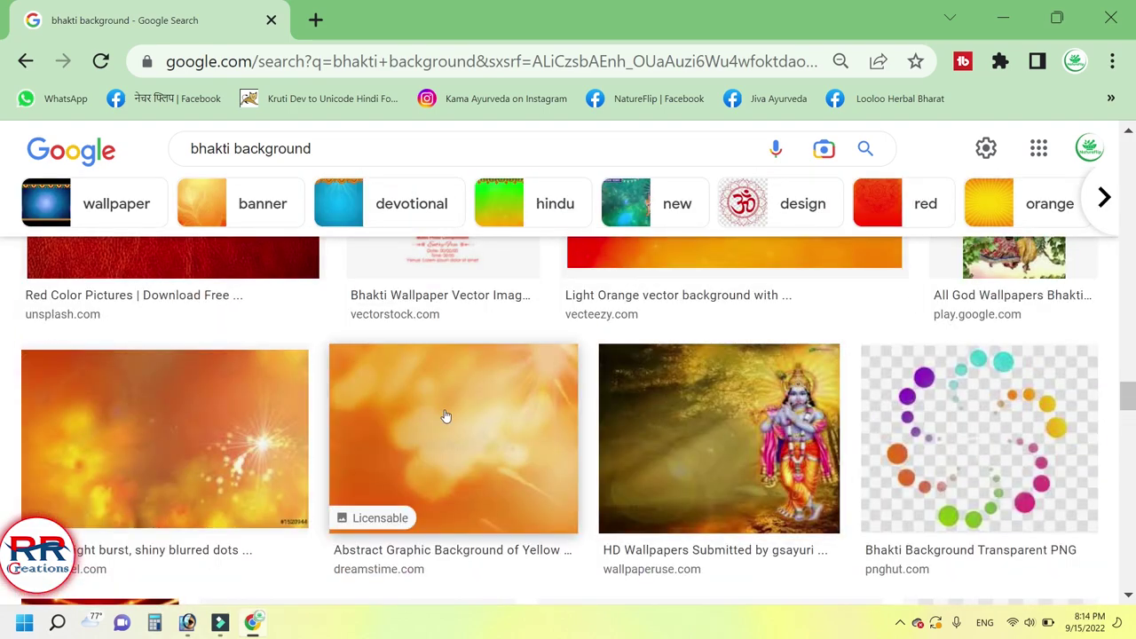
{"action": "scroll", "coordinate": [446, 417], "scroll_direction": "up", "scroll_amount": 5}
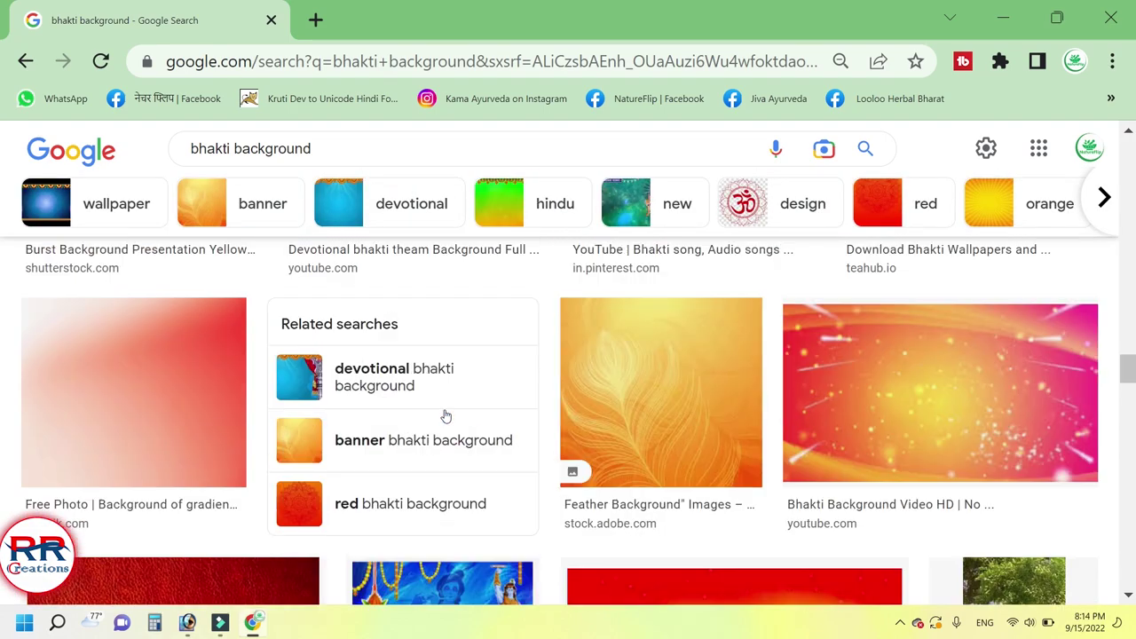
{"action": "left_click", "coordinate": [668, 381]}
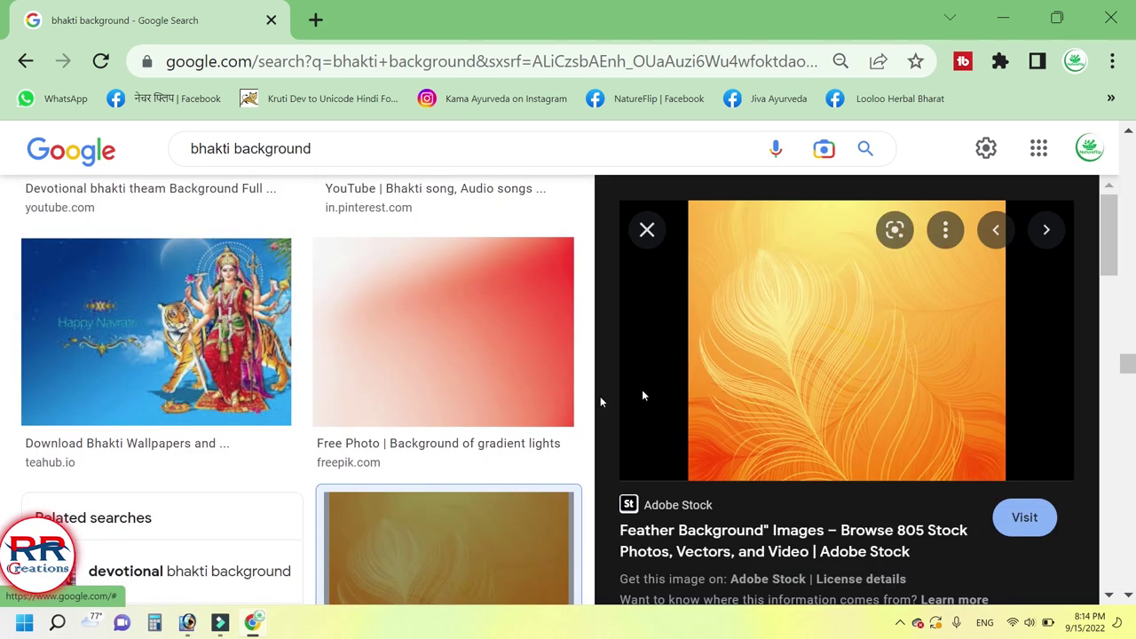
Step: Save the orange feather image to the Desktop
{"action": "right_click", "coordinate": [825, 271]}
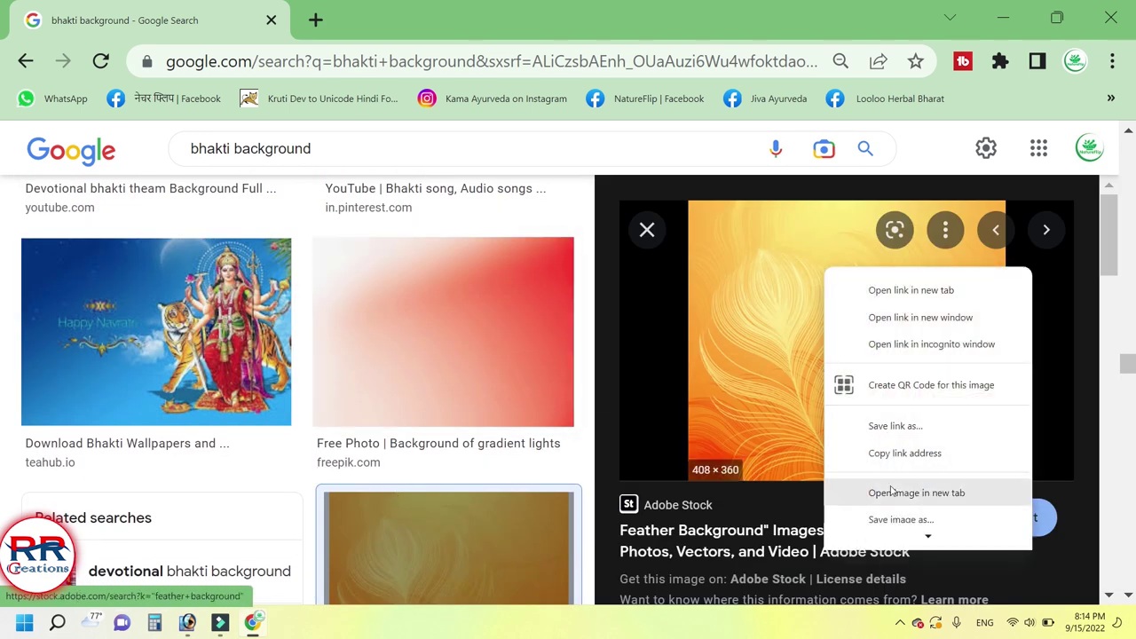
{"action": "scroll", "coordinate": [866, 488], "scroll_direction": "down", "scroll_amount": 2}
{"action": "left_click", "coordinate": [899, 401]}
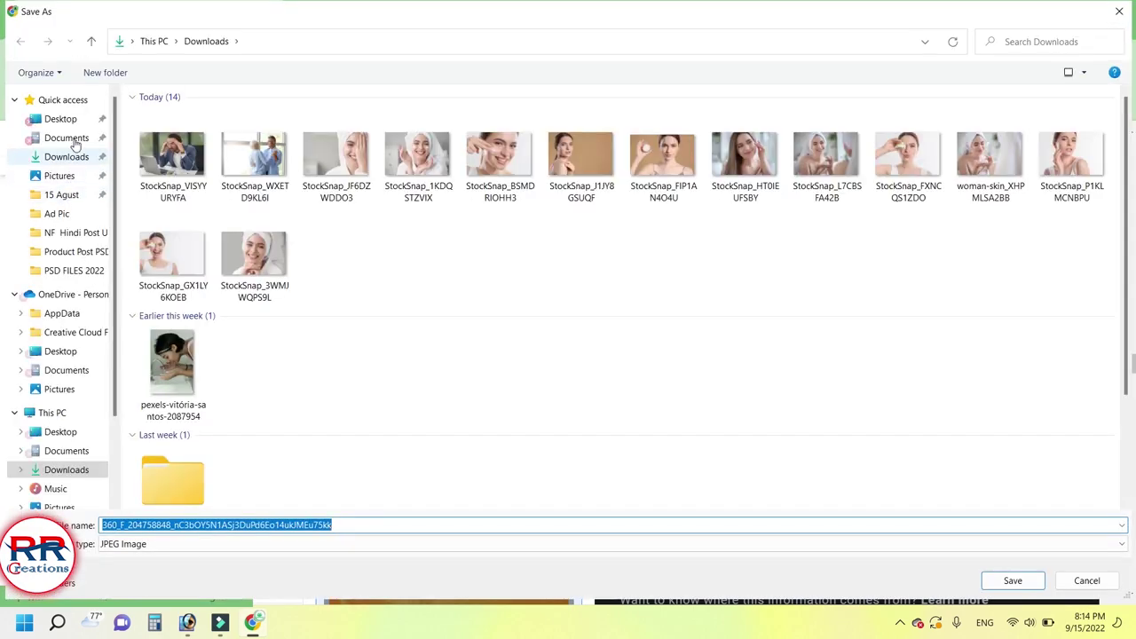
{"action": "left_click", "coordinate": [60, 118]}
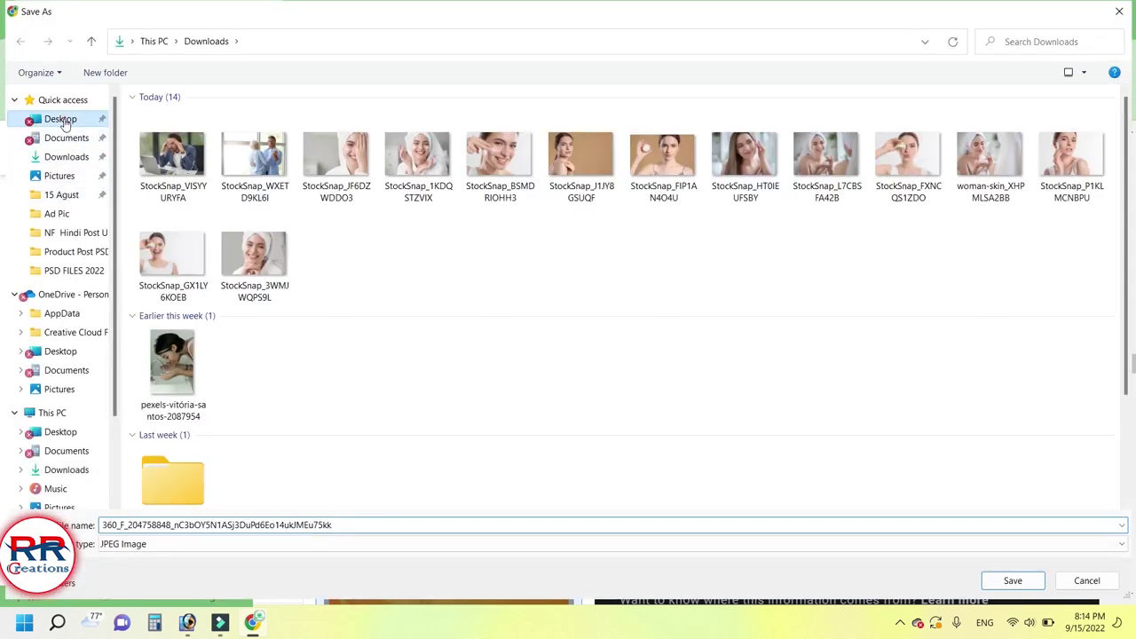
{"action": "left_click", "coordinate": [1013, 582]}
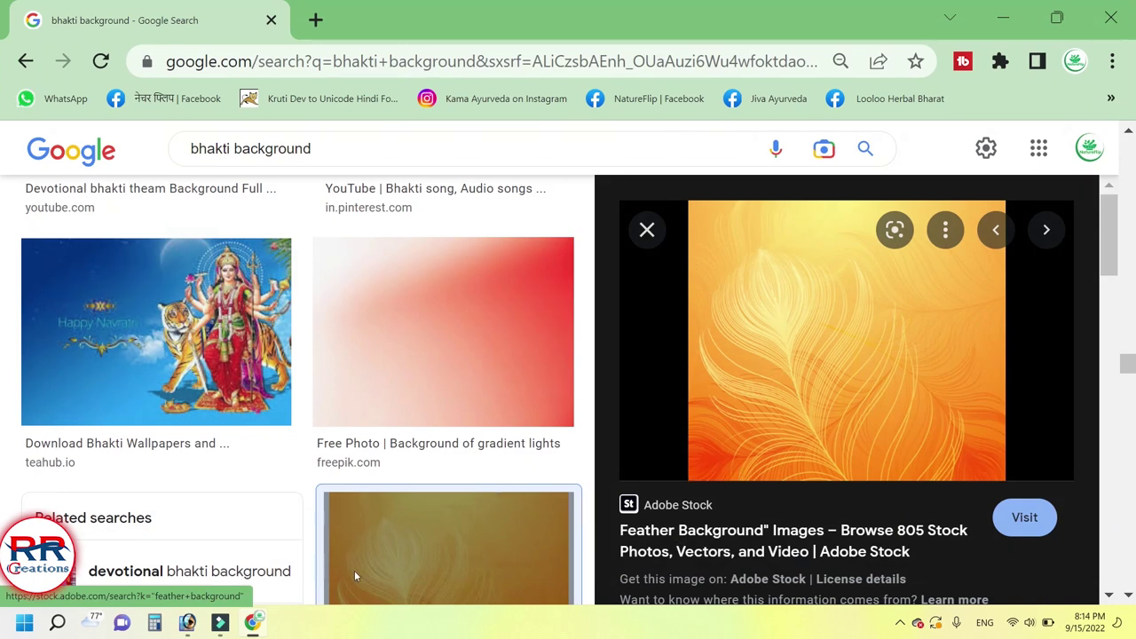
{"action": "left_click", "coordinate": [188, 623]}
Step: Open the downloaded feather JPG from the Desktop without colour management
{"action": "left_click", "coordinate": [7, 24]}
{"action": "left_click", "coordinate": [41, 56]}
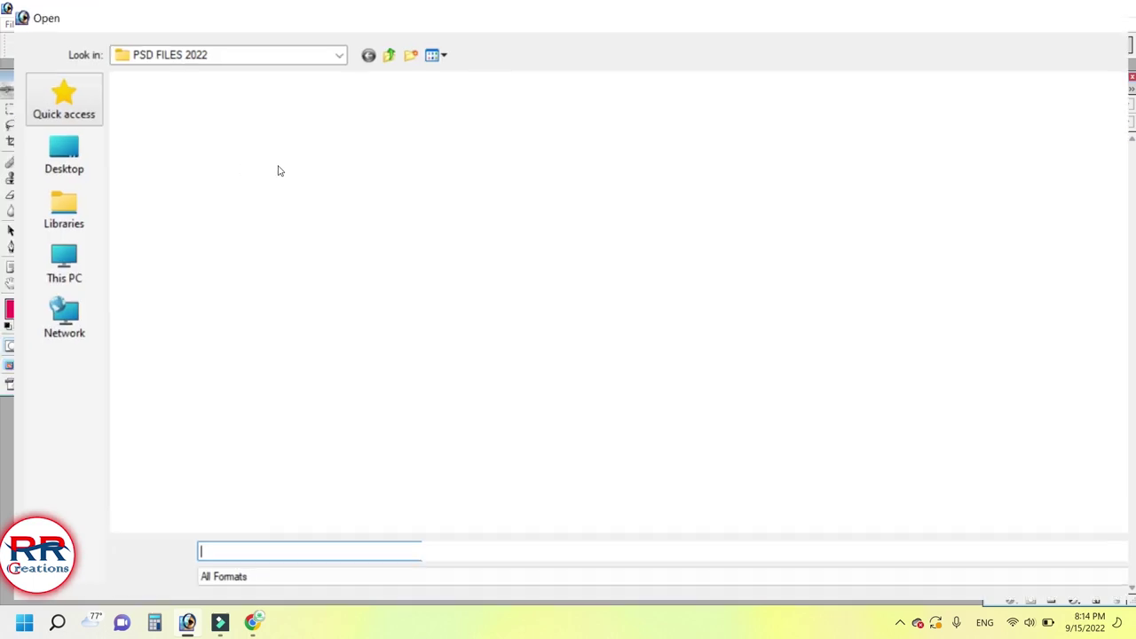
{"action": "left_click", "coordinate": [47, 122]}
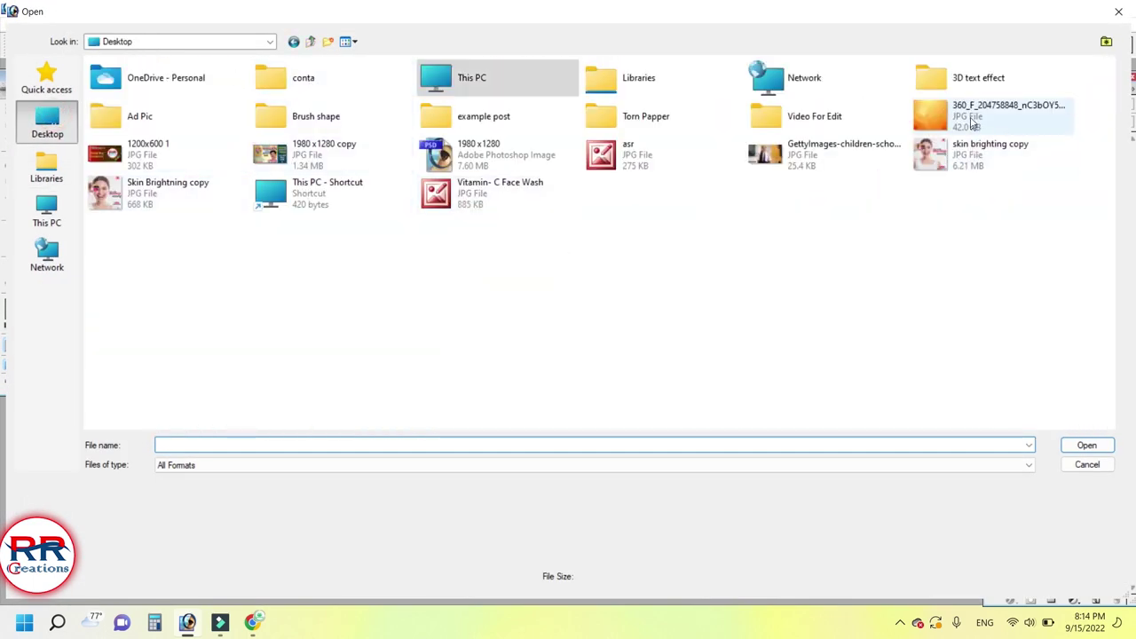
{"action": "left_click", "coordinate": [973, 122]}
{"action": "double_click", "coordinate": [971, 119]}
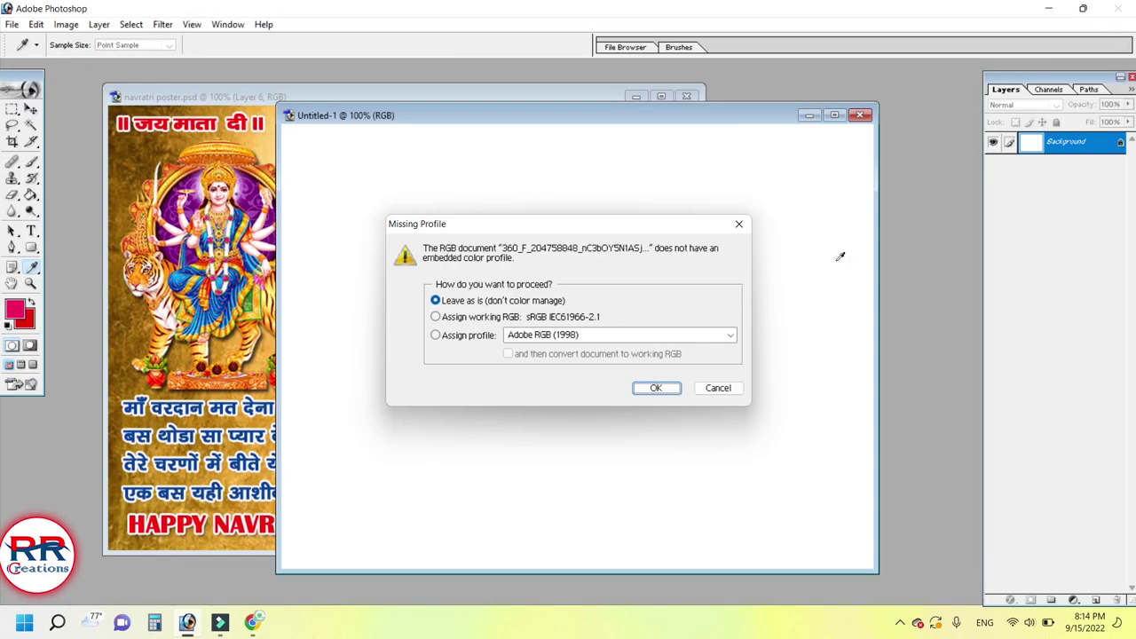
{"action": "left_click", "coordinate": [657, 388]}
Step: Move the feather image into Untitled-1 and scale it to fill the canvas
{"action": "key", "text": "v"}
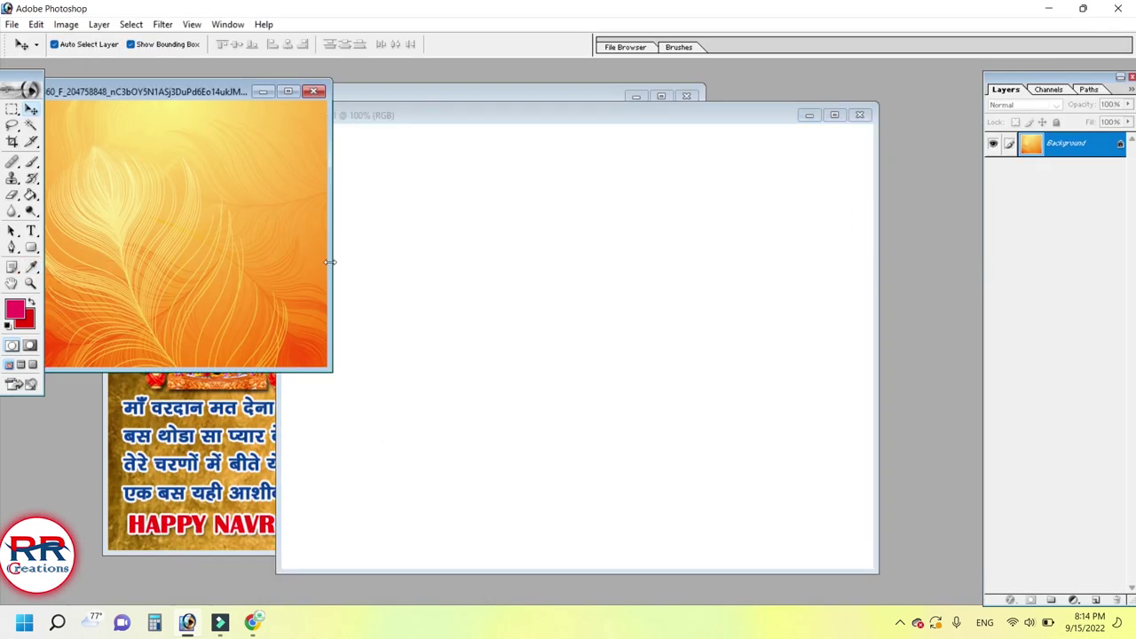
{"action": "mouse_move", "coordinate": [191, 180]}
{"action": "left_mouse_down"}
{"action": "mouse_move", "coordinate": [611, 266]}
{"action": "mouse_move", "coordinate": [446, 235]}
{"action": "left_mouse_up"}
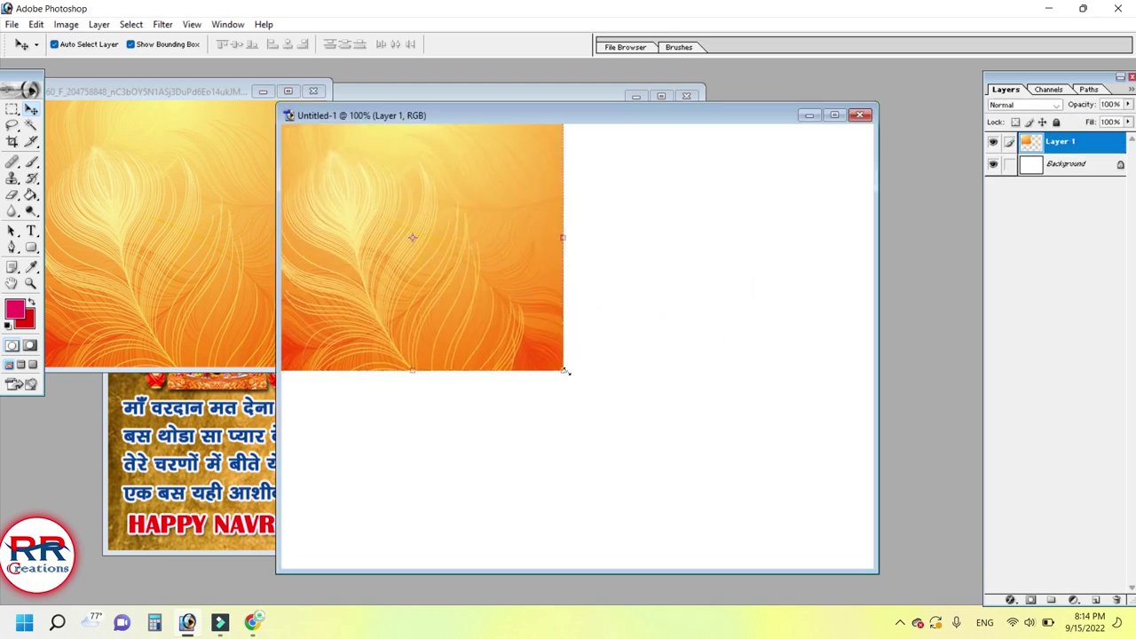
{"action": "left_click_drag", "start_coordinate": [565, 371], "coordinate": [959, 634]}
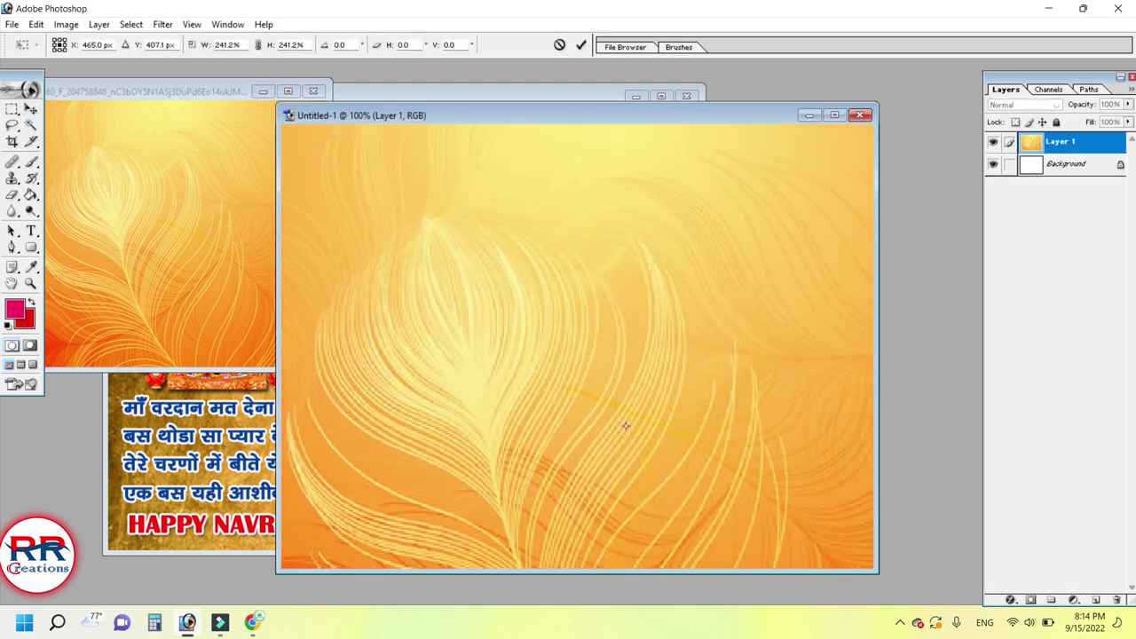
{"action": "key", "text": "Return"}
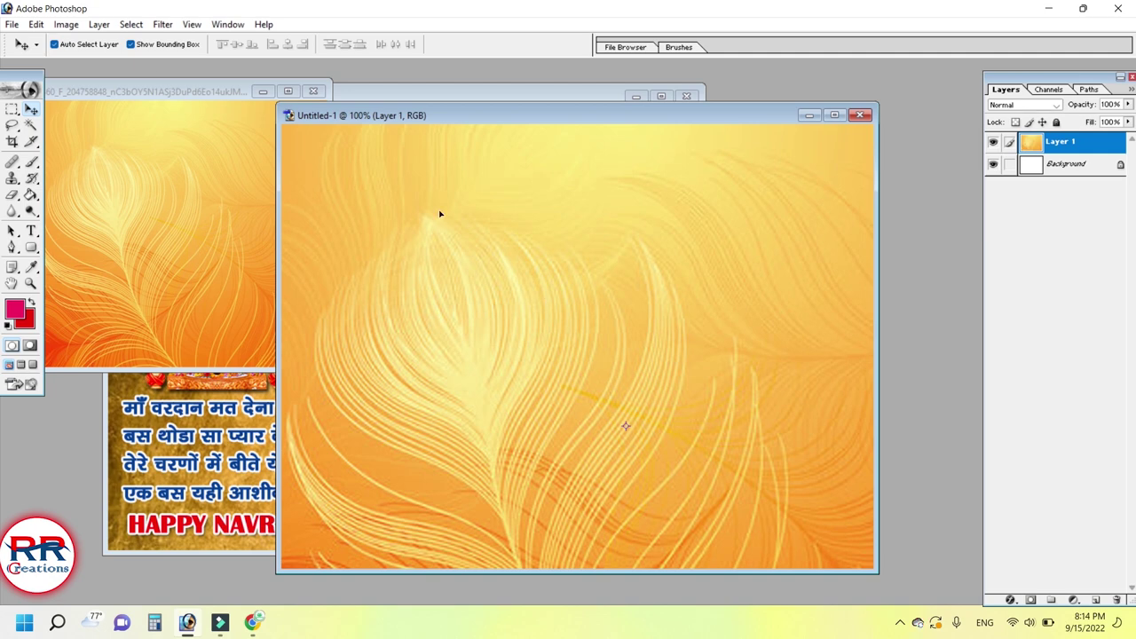
{"action": "left_click", "coordinate": [162, 25]}
{"action": "mouse_move", "coordinate": [247, 153]}
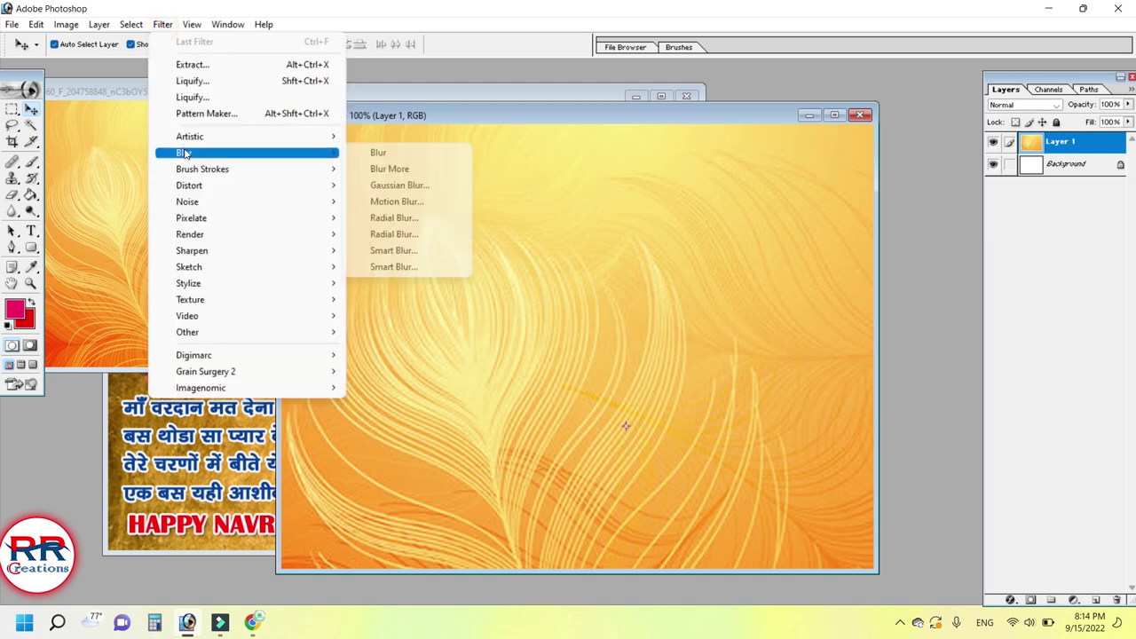
Step: Soften the feather backdrop with a 7.8 px Gaussian blur and darken it with Curves (161 → 119)
{"action": "left_click", "coordinate": [413, 184]}
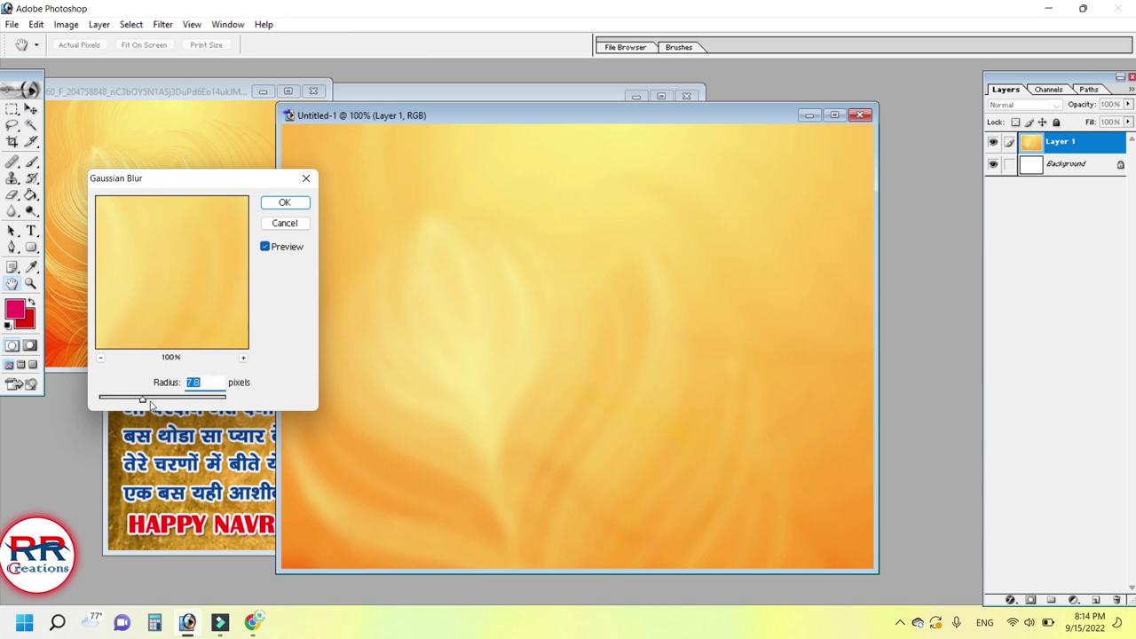
{"action": "left_click", "coordinate": [285, 202]}
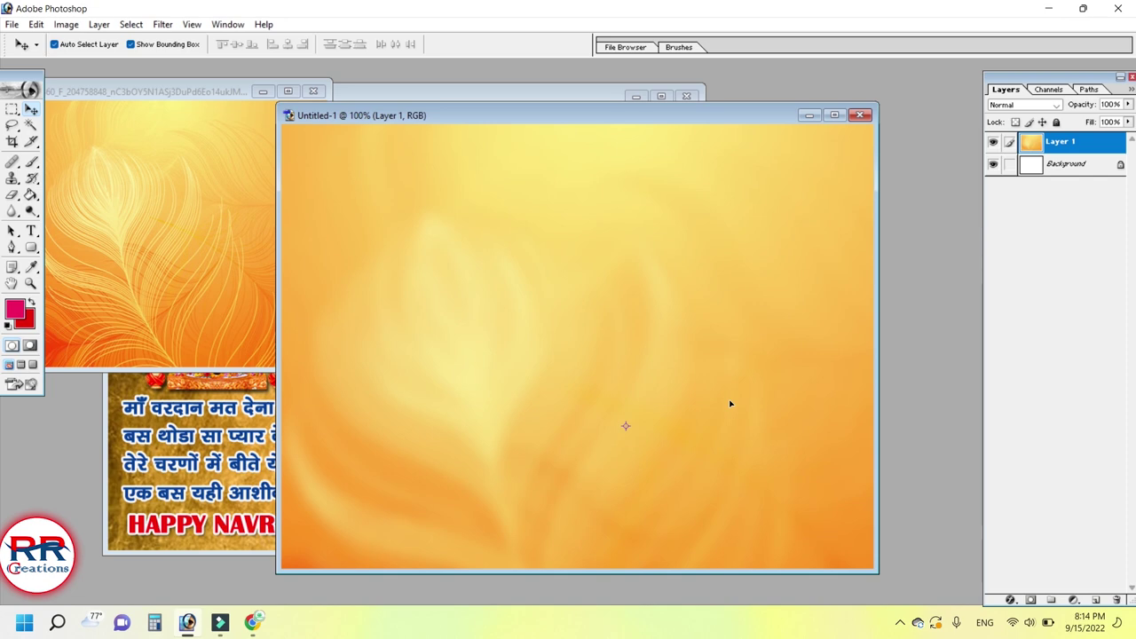
{"action": "key", "text": "ctrl+m"}
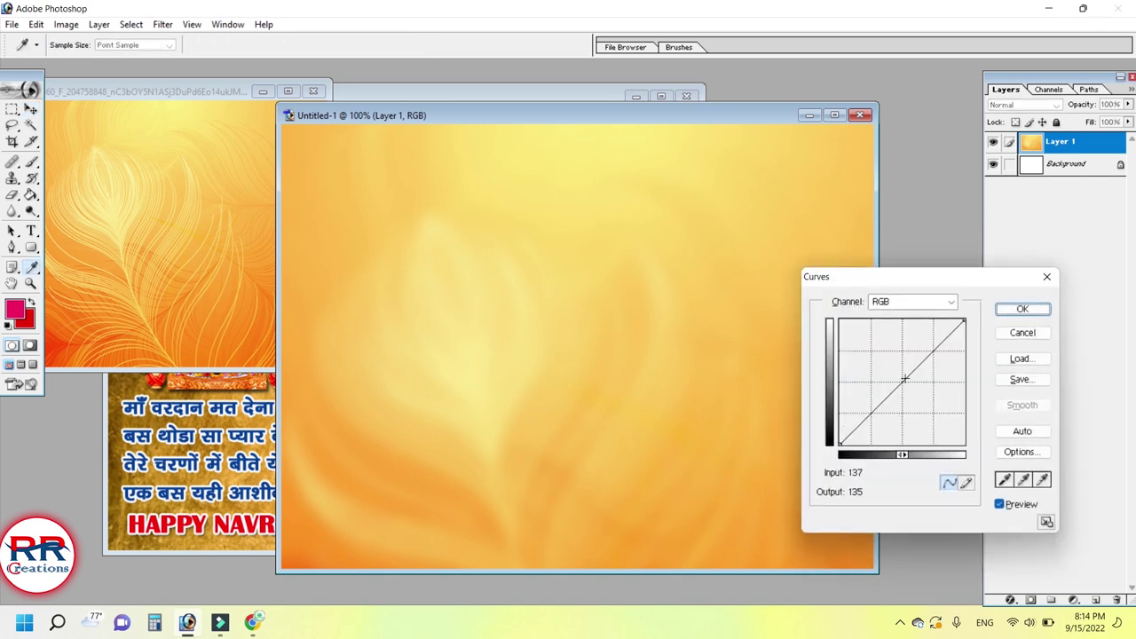
{"action": "left_click_drag", "start_coordinate": [906, 379], "coordinate": [917, 385]}
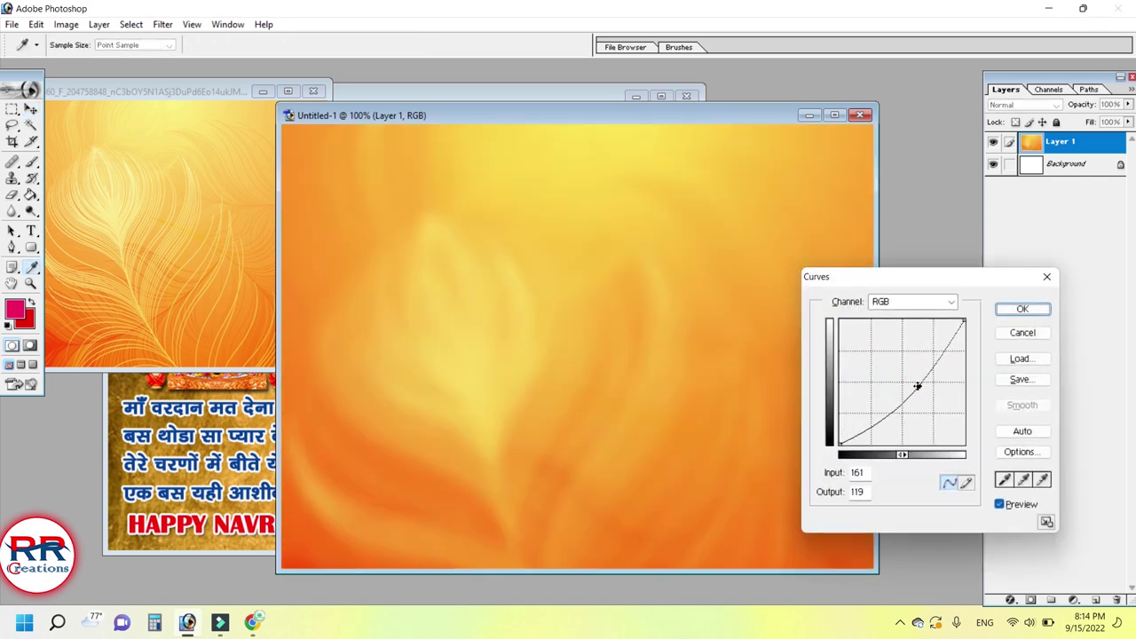
{"action": "left_click", "coordinate": [1037, 310]}
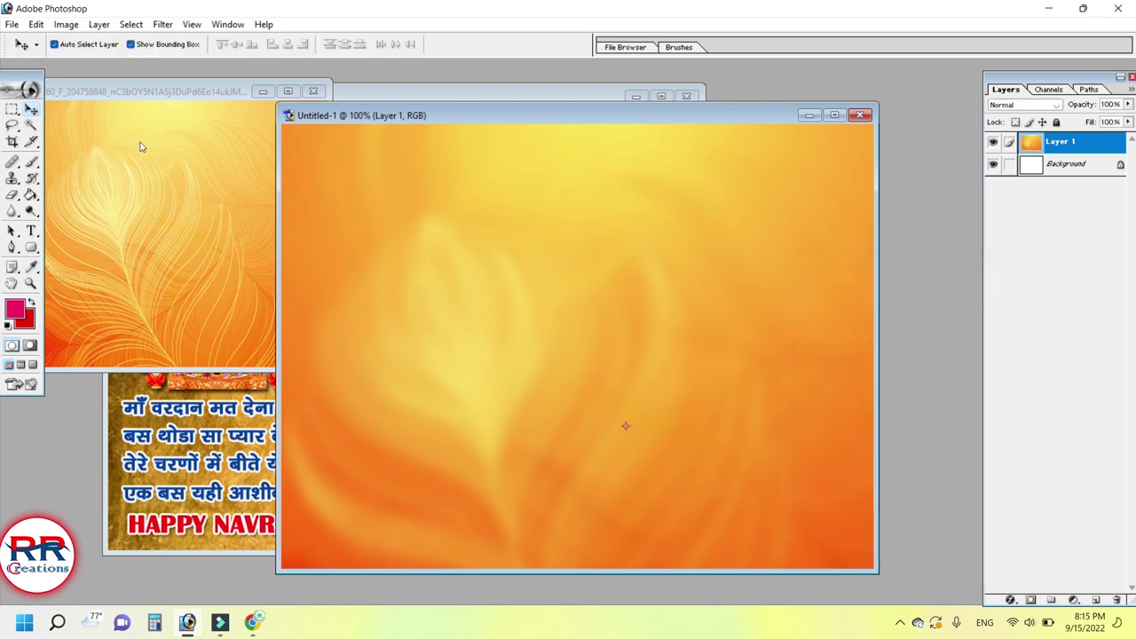
{"action": "left_click", "coordinate": [111, 98]}
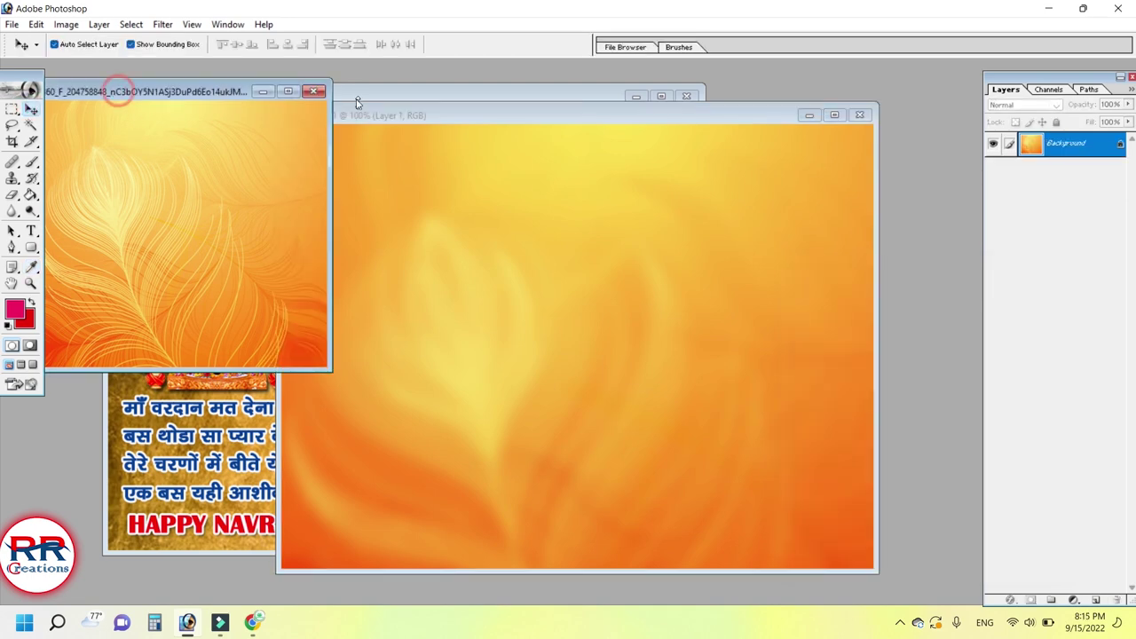
Step: Close the feather image, deselect the poster, and arrange its window beside the new document
{"action": "left_click", "coordinate": [315, 93]}
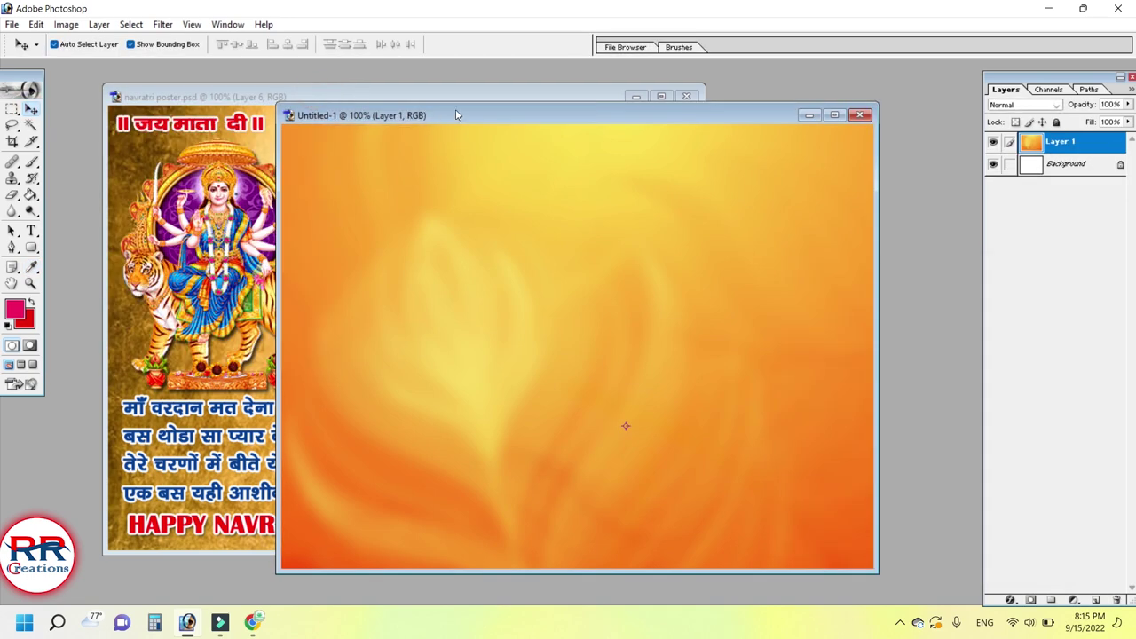
{"action": "left_click_drag", "start_coordinate": [456, 114], "coordinate": [517, 106]}
{"action": "left_click", "coordinate": [364, 98]}
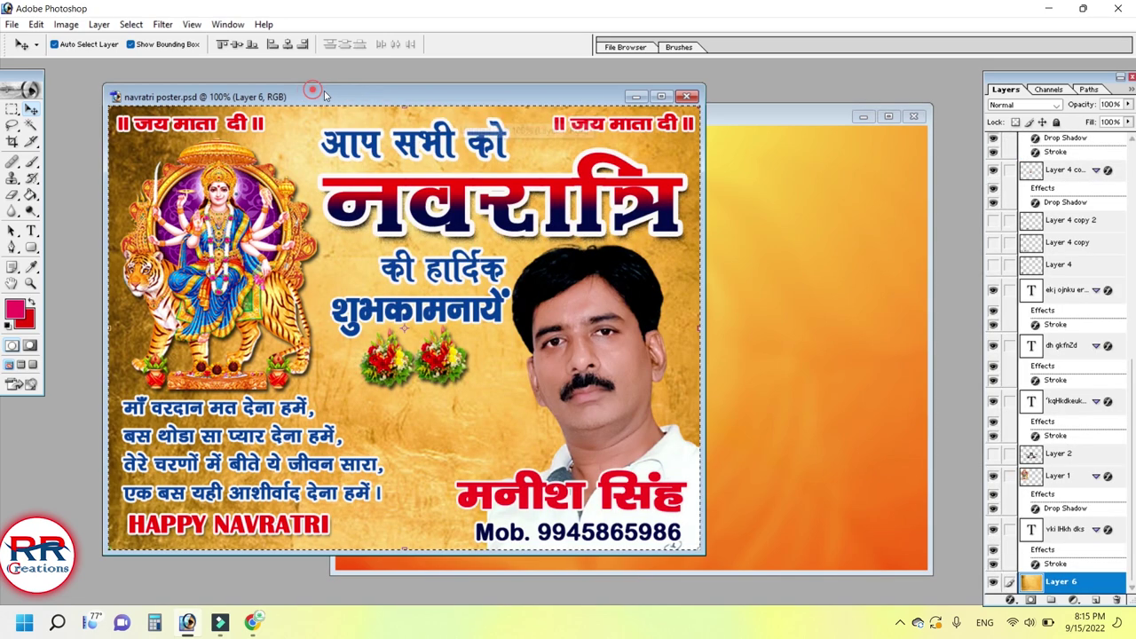
{"action": "left_click_drag", "start_coordinate": [377, 98], "coordinate": [316, 98]}
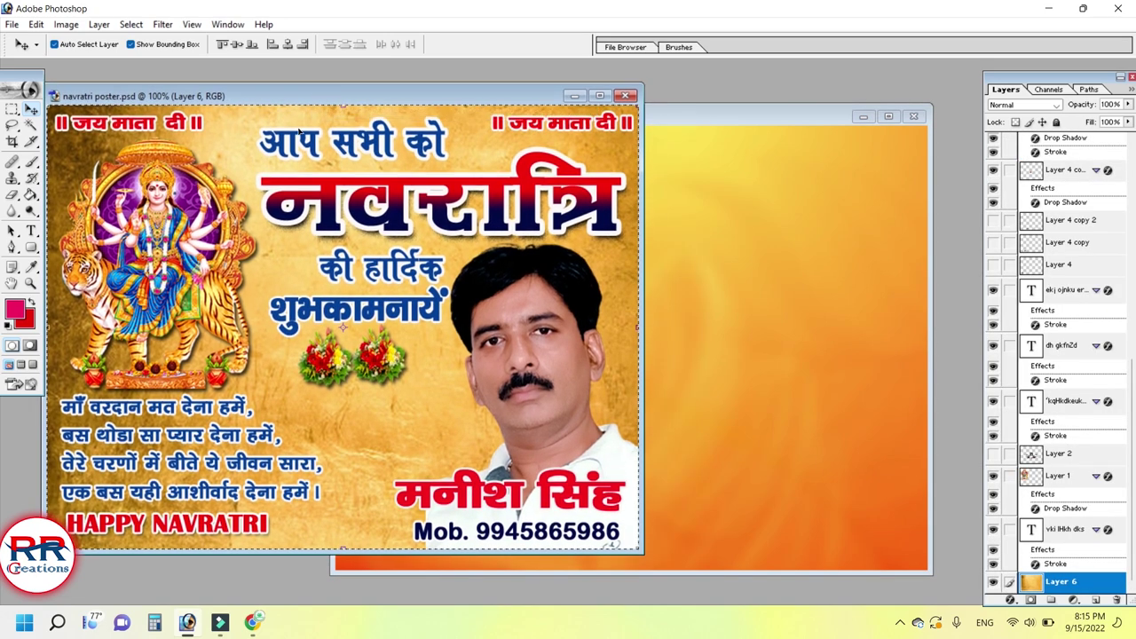
{"action": "key", "text": "ctrl+d"}
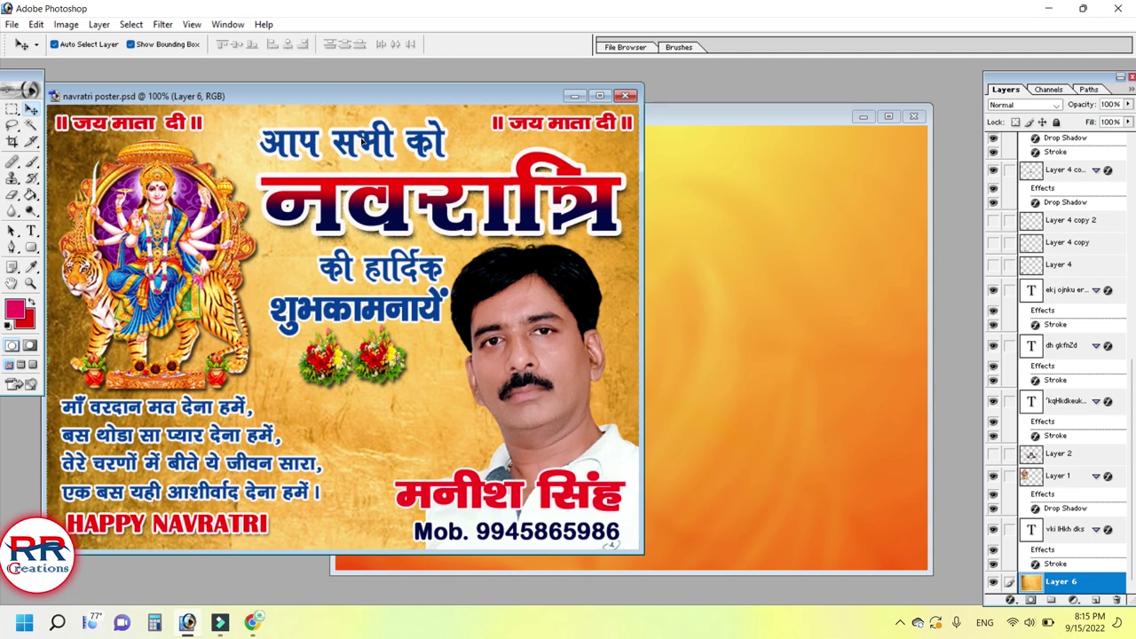
{"action": "left_click_drag", "start_coordinate": [432, 96], "coordinate": [391, 128]}
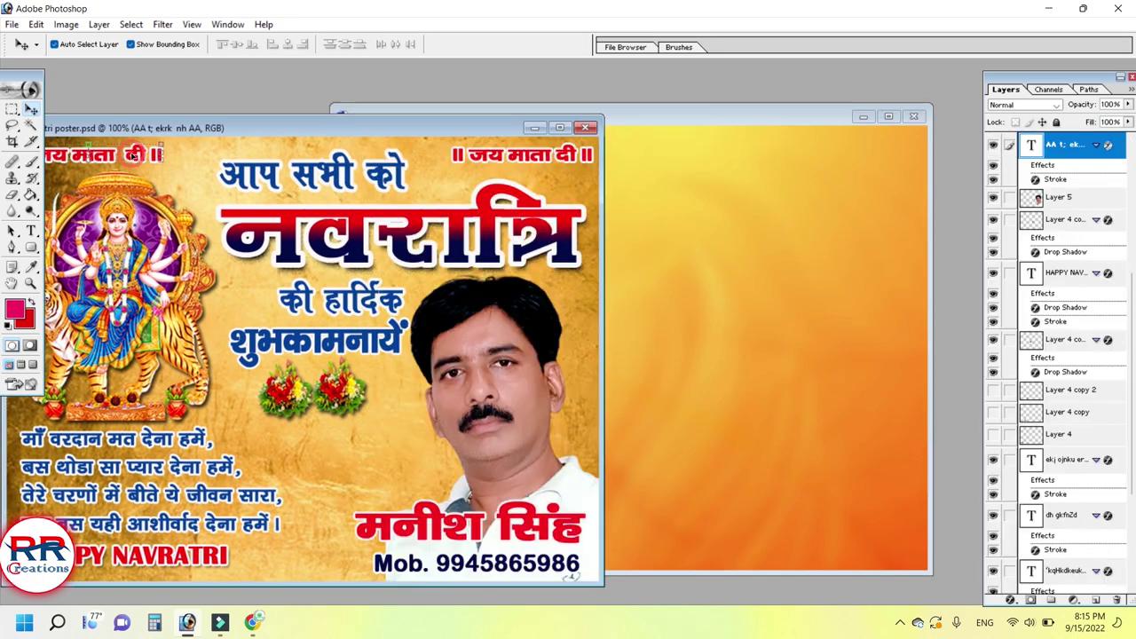
Step: Copy both '॥ जय माता दी ॥' headings into the new design's top-left and top-right corners
{"action": "left_click_drag", "start_coordinate": [524, 157], "coordinate": [726, 174]}
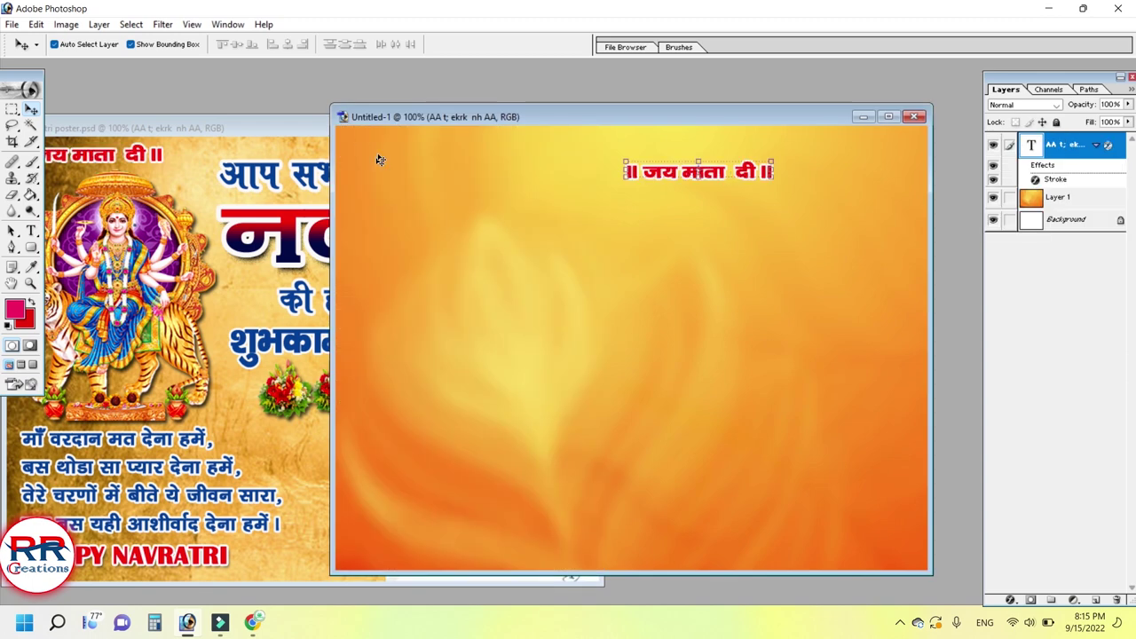
{"action": "left_click_drag", "start_coordinate": [675, 174], "coordinate": [398, 150]}
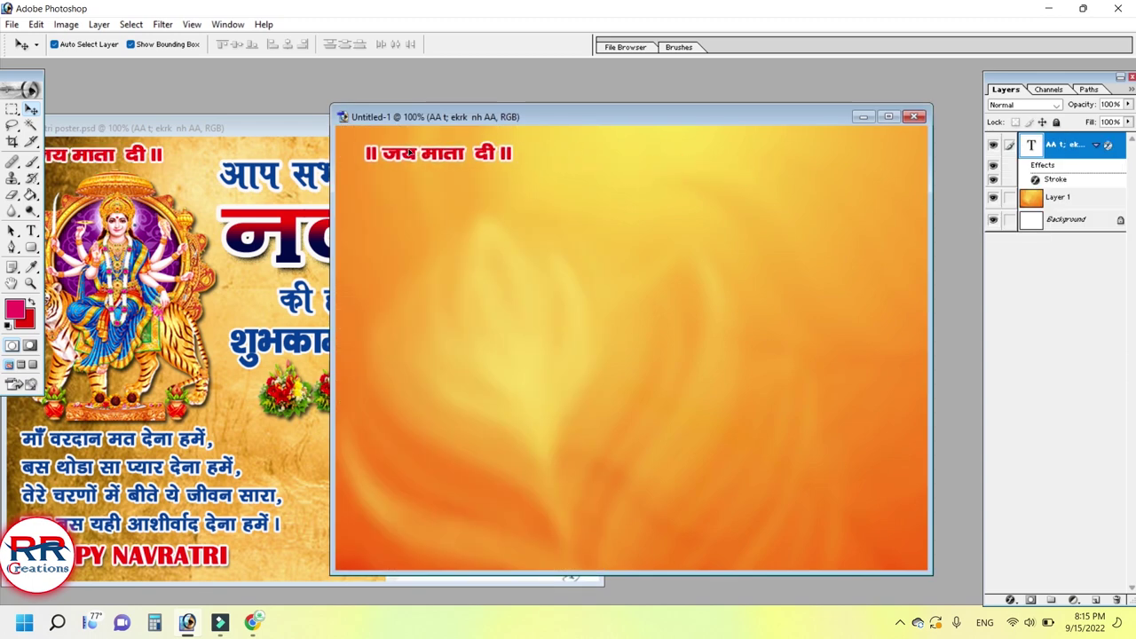
{"action": "left_click", "coordinate": [253, 160]}
{"action": "mouse_move", "coordinate": [498, 154]}
{"action": "left_mouse_down"}
{"action": "mouse_move", "coordinate": [802, 174]}
{"action": "mouse_move", "coordinate": [838, 147]}
{"action": "left_mouse_up"}
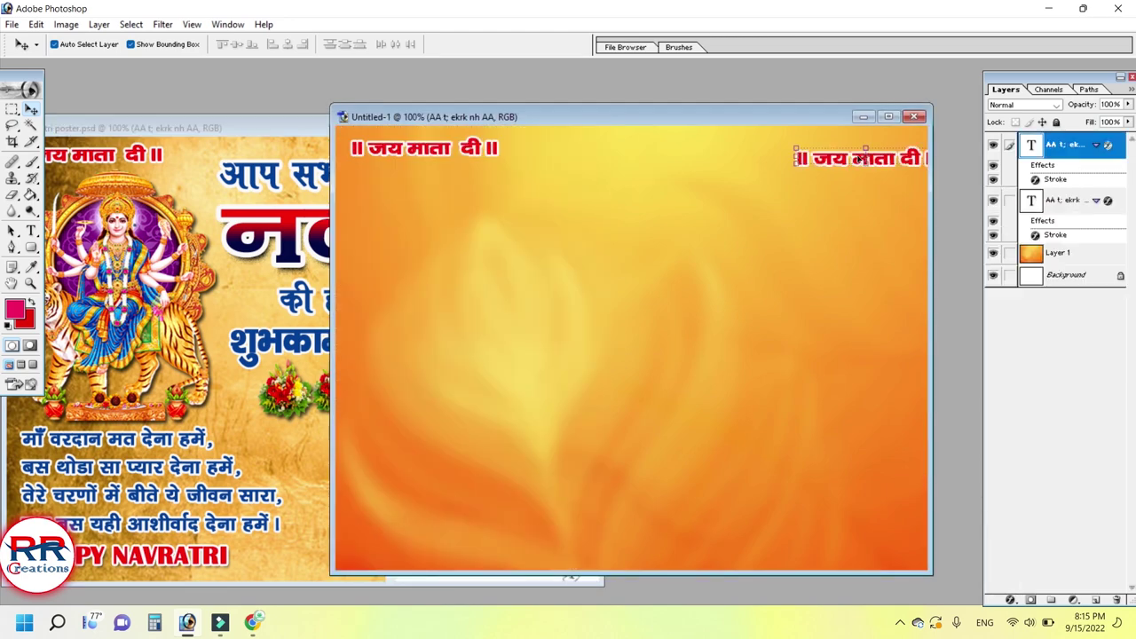
{"action": "left_click", "coordinate": [838, 147]}
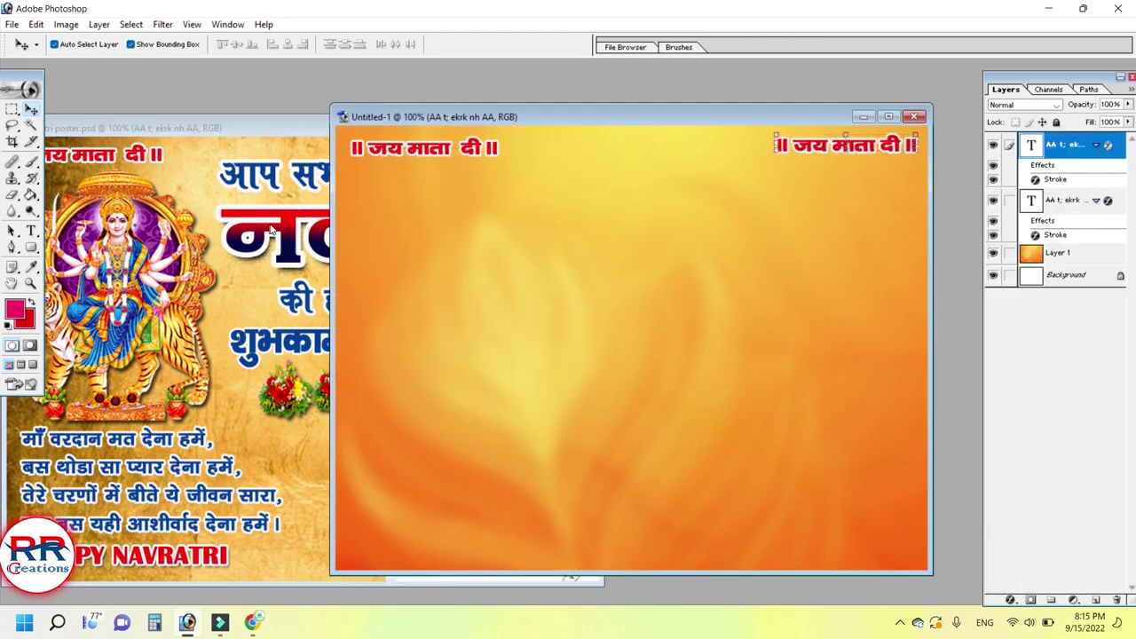
{"action": "double_click", "coordinate": [1055, 235]}
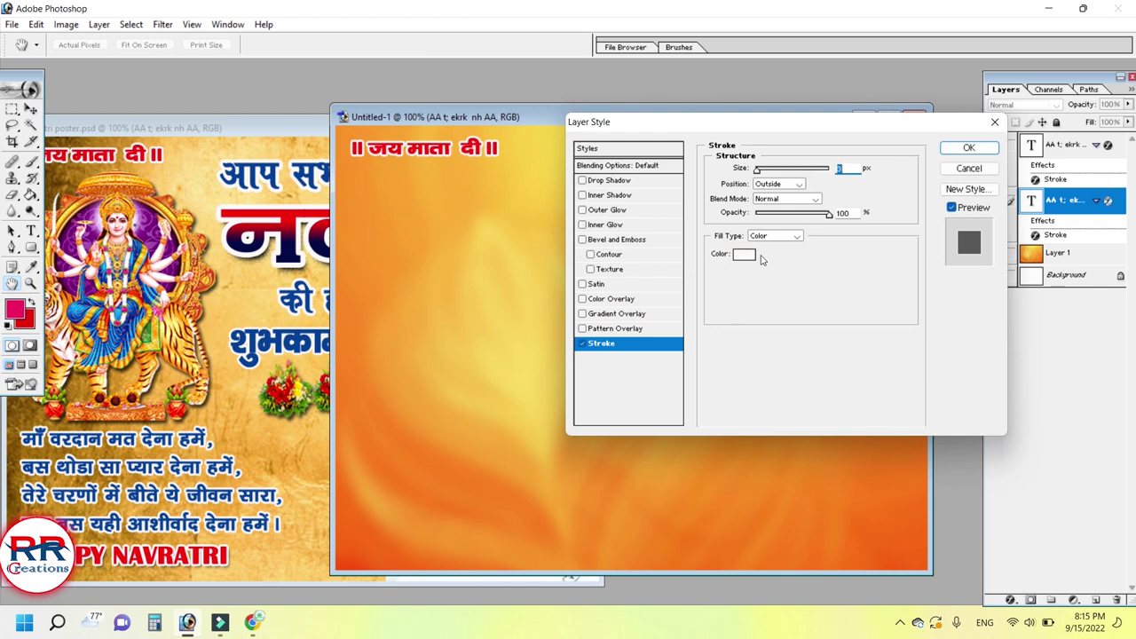
{"action": "left_click", "coordinate": [746, 255]}
{"action": "left_click", "coordinate": [805, 487]}
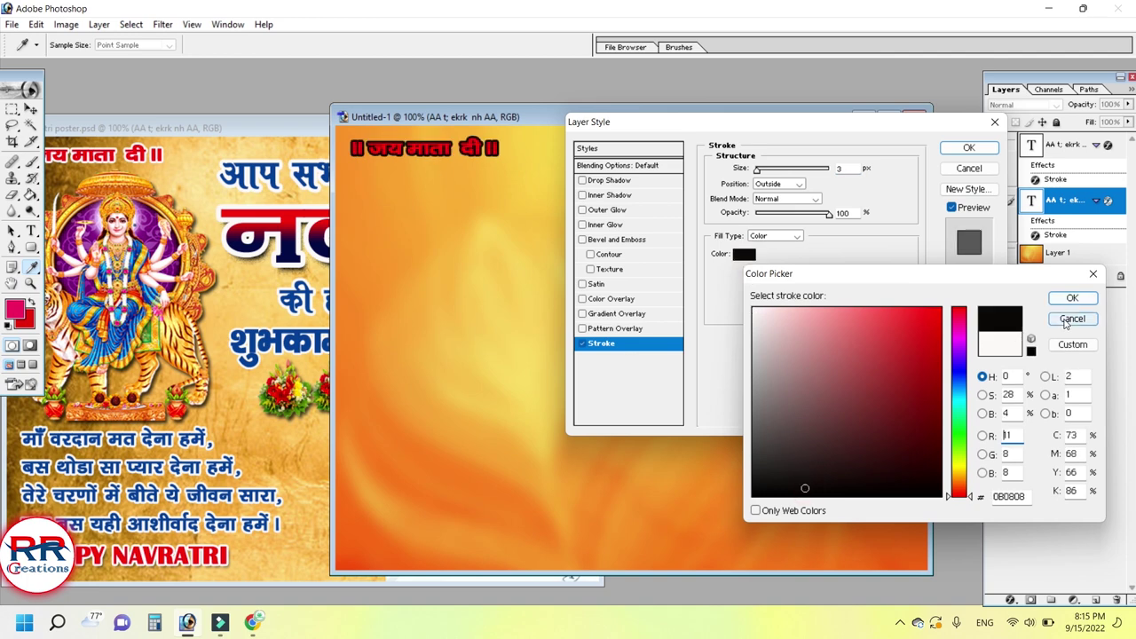
{"action": "left_click", "coordinate": [1073, 318]}
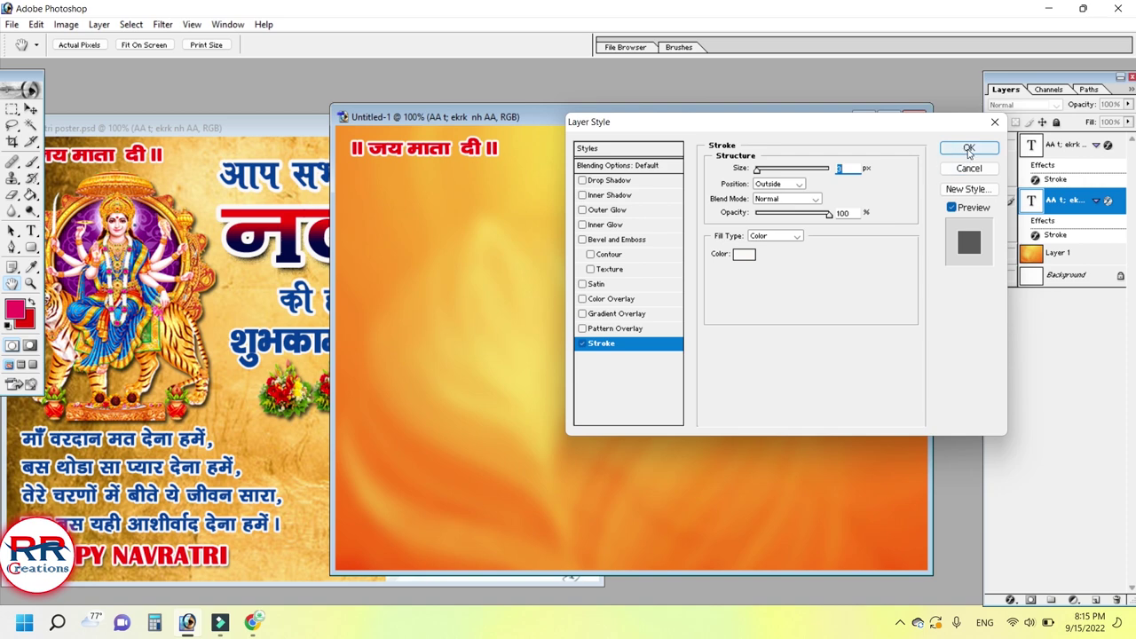
{"action": "left_click", "coordinate": [969, 149]}
{"action": "left_click", "coordinate": [289, 153]}
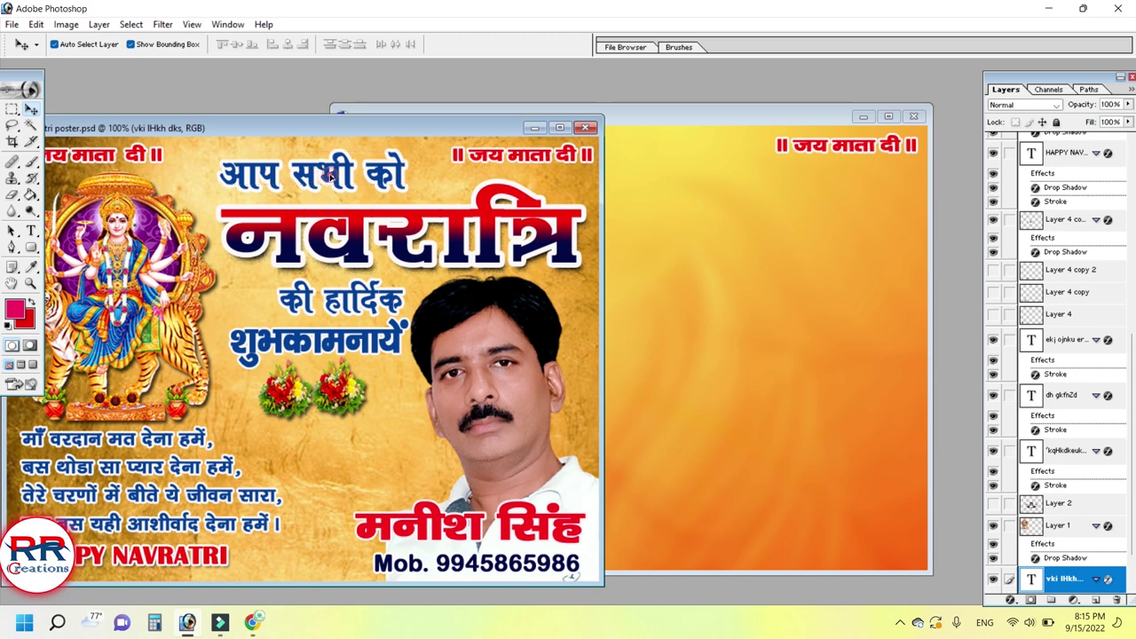
Step: Copy 'आप सभी को', 'नवरात्रि', 'की हार्दिक' and 'शुभकामनायें' from the poster and stack them in Untitled-1
{"action": "mouse_move", "coordinate": [330, 176]}
{"action": "left_mouse_down"}
{"action": "mouse_move", "coordinate": [677, 218]}
{"action": "mouse_move", "coordinate": [649, 214]}
{"action": "mouse_move", "coordinate": [664, 213]}
{"action": "left_mouse_up"}
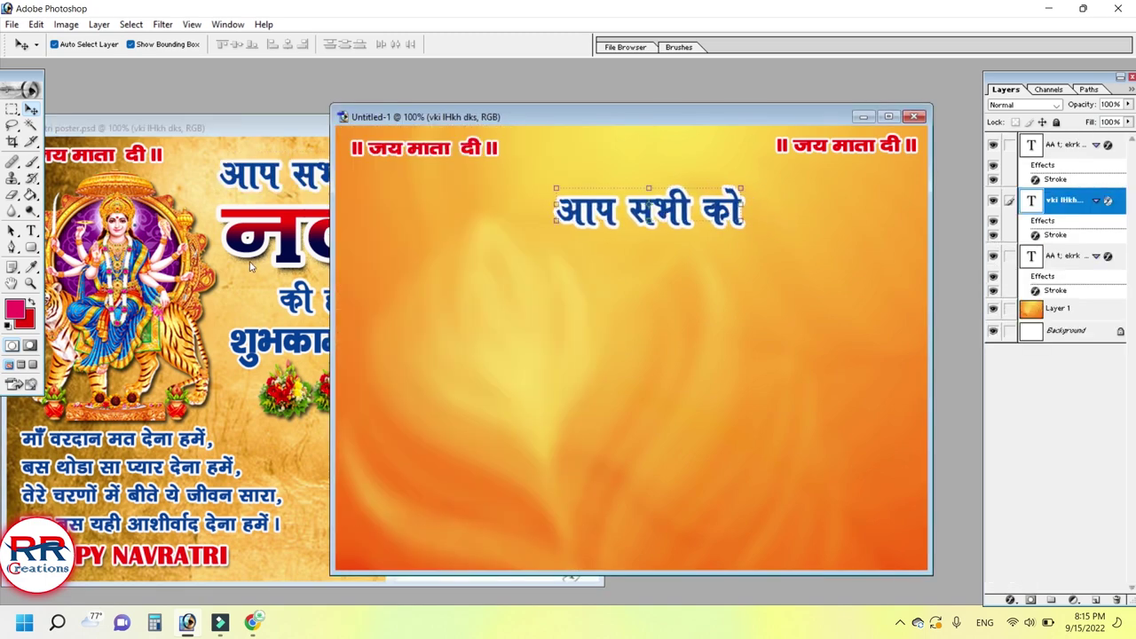
{"action": "left_click", "coordinate": [288, 240]}
{"action": "left_click_drag", "start_coordinate": [288, 240], "coordinate": [688, 276]}
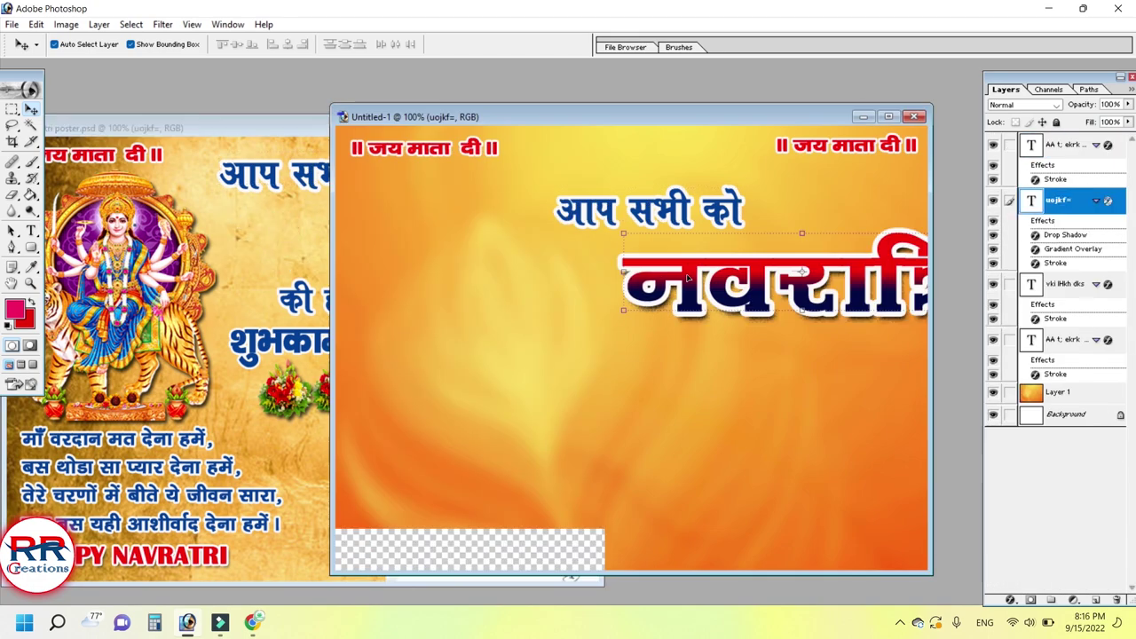
{"action": "left_click_drag", "start_coordinate": [298, 300], "coordinate": [682, 355]}
{"action": "mouse_move", "coordinate": [293, 346]}
{"action": "left_mouse_down"}
{"action": "mouse_move", "coordinate": [795, 443]}
{"action": "mouse_move", "coordinate": [704, 434]}
{"action": "left_mouse_up"}
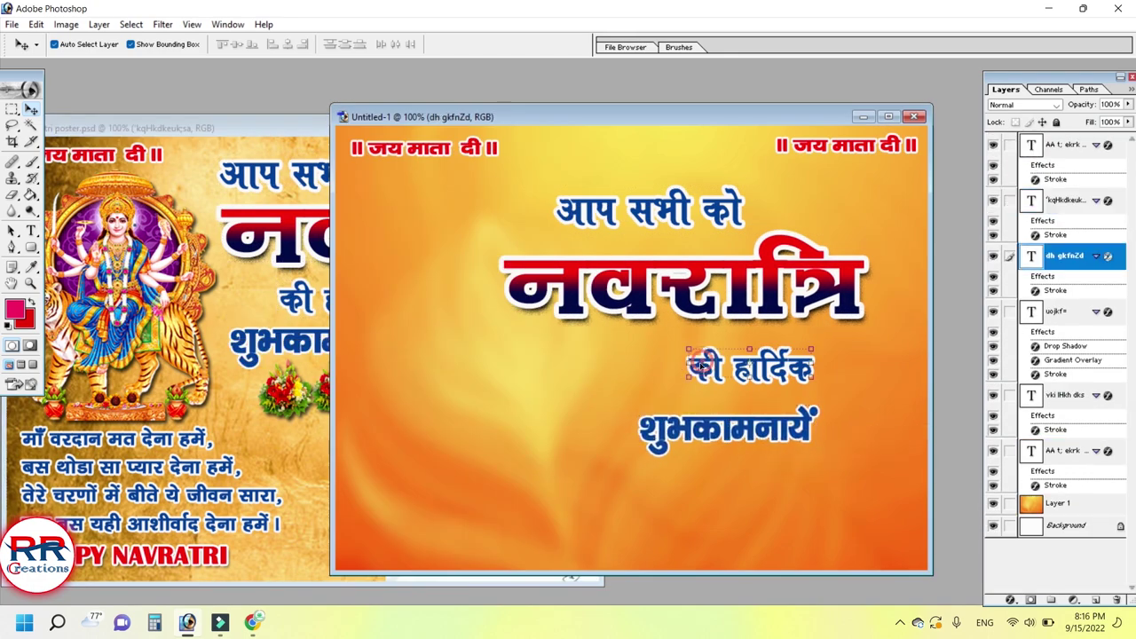
{"action": "left_click_drag", "start_coordinate": [604, 116], "coordinate": [633, 90]}
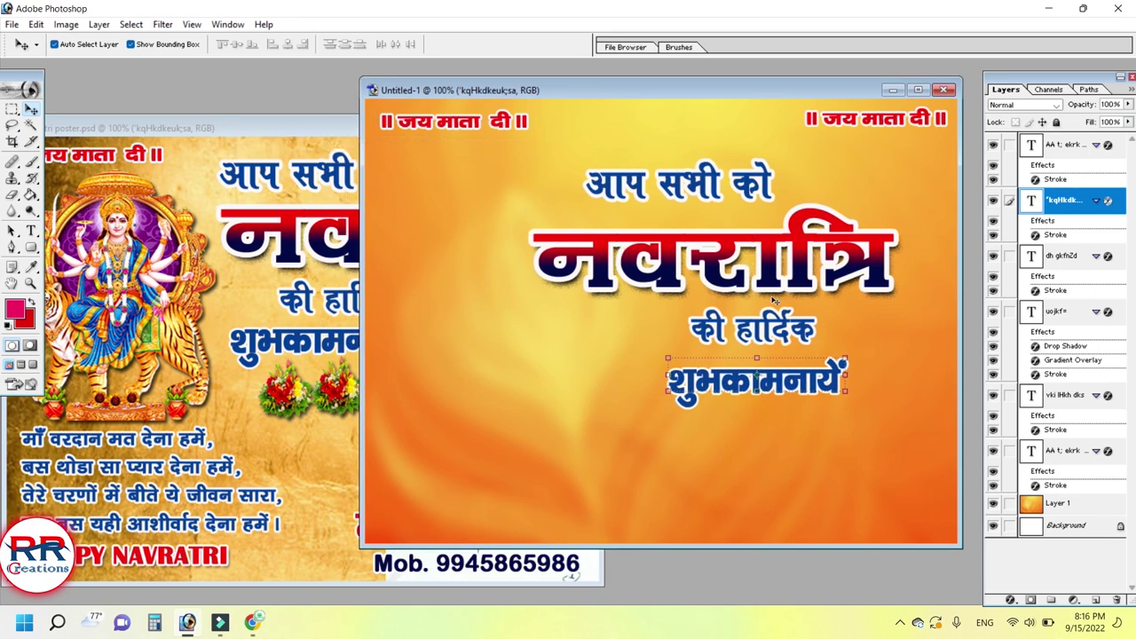
Step: Select the नवरात्रि layer and open its Drop Shadow style, moving the dialog aside
{"action": "left_click", "coordinate": [1012, 603]}
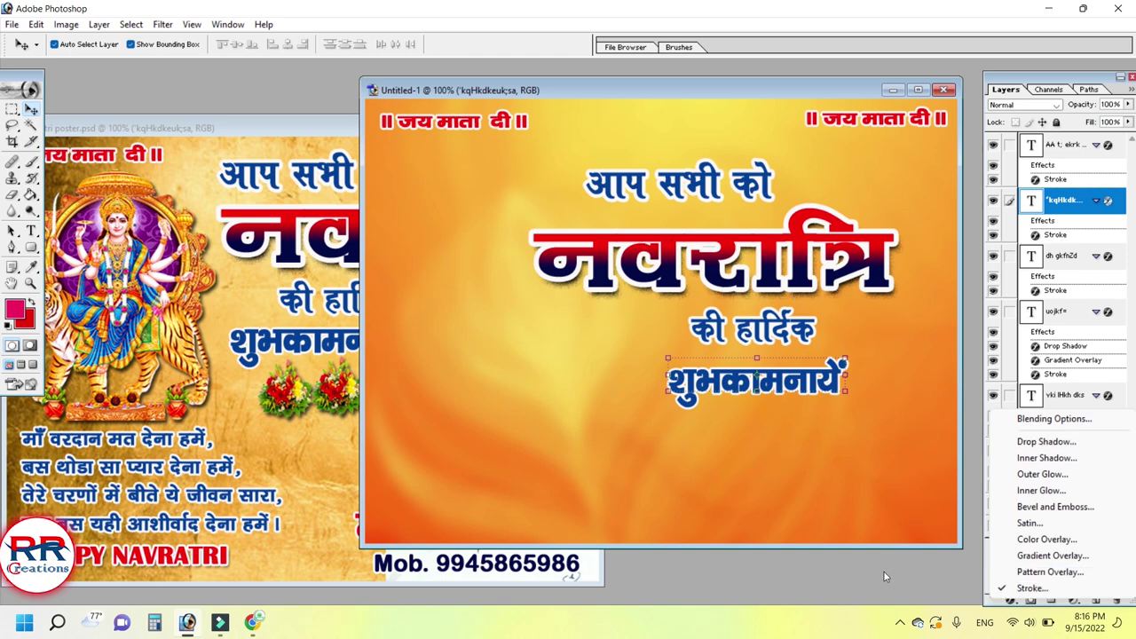
{"action": "left_click", "coordinate": [857, 506]}
{"action": "left_click", "coordinate": [765, 249]}
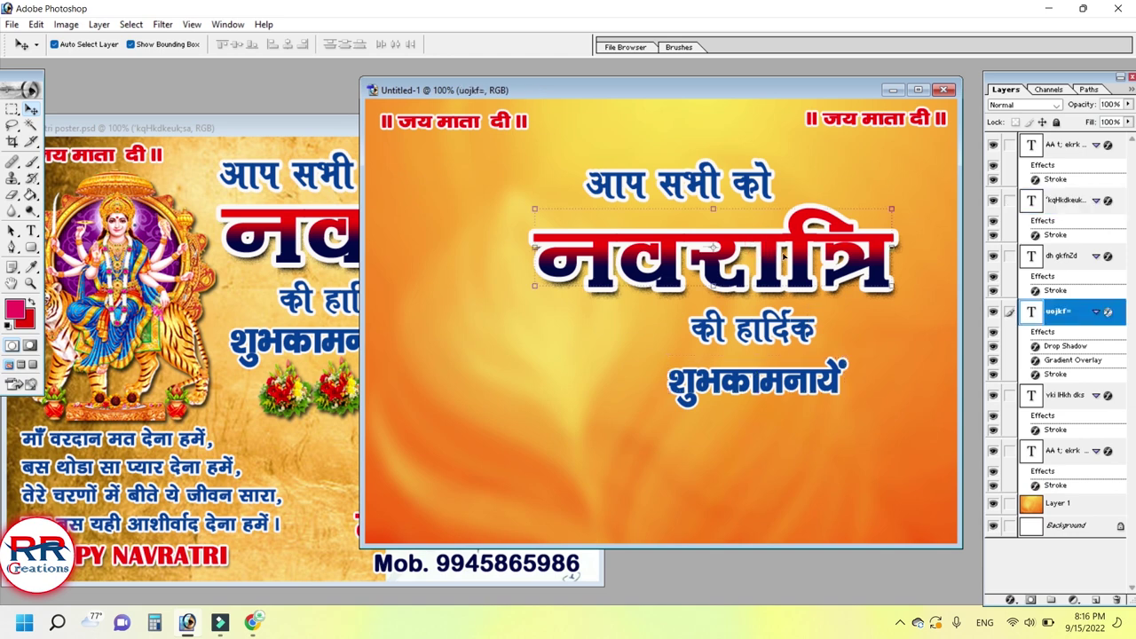
{"action": "left_click", "coordinate": [1011, 600]}
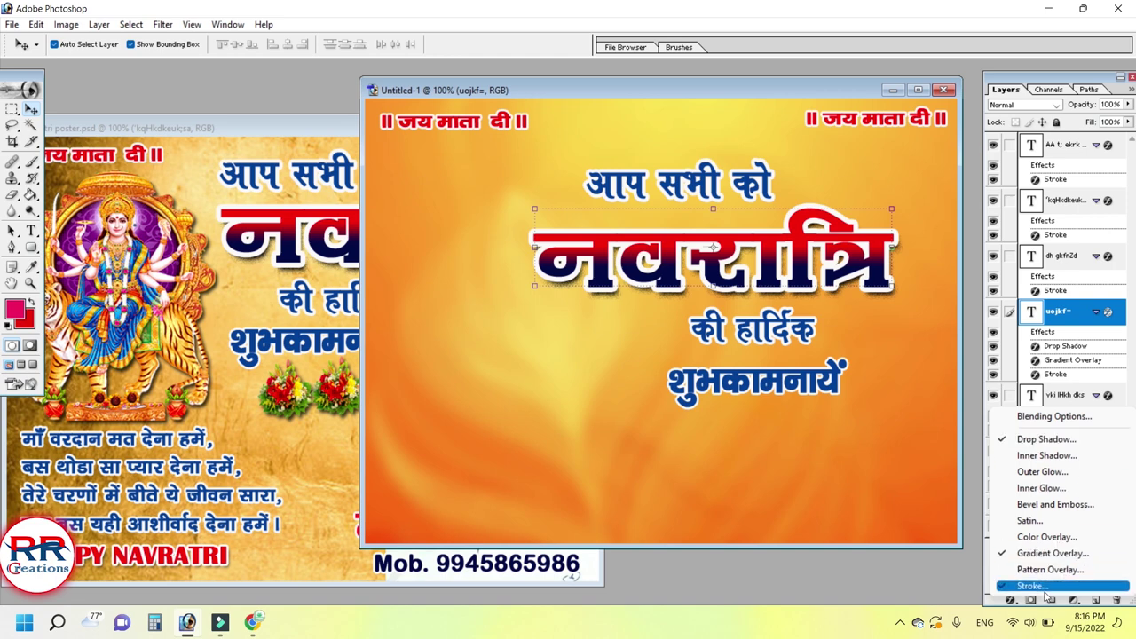
{"action": "left_click", "coordinate": [1048, 441]}
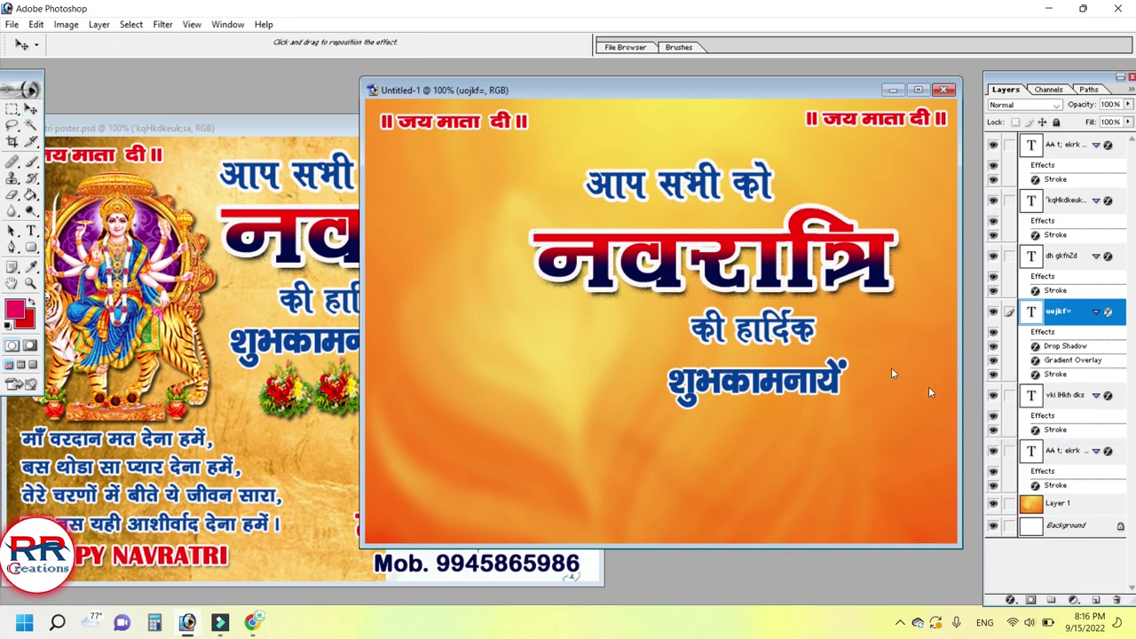
{"action": "left_click_drag", "start_coordinate": [527, 151], "coordinate": [114, 168]}
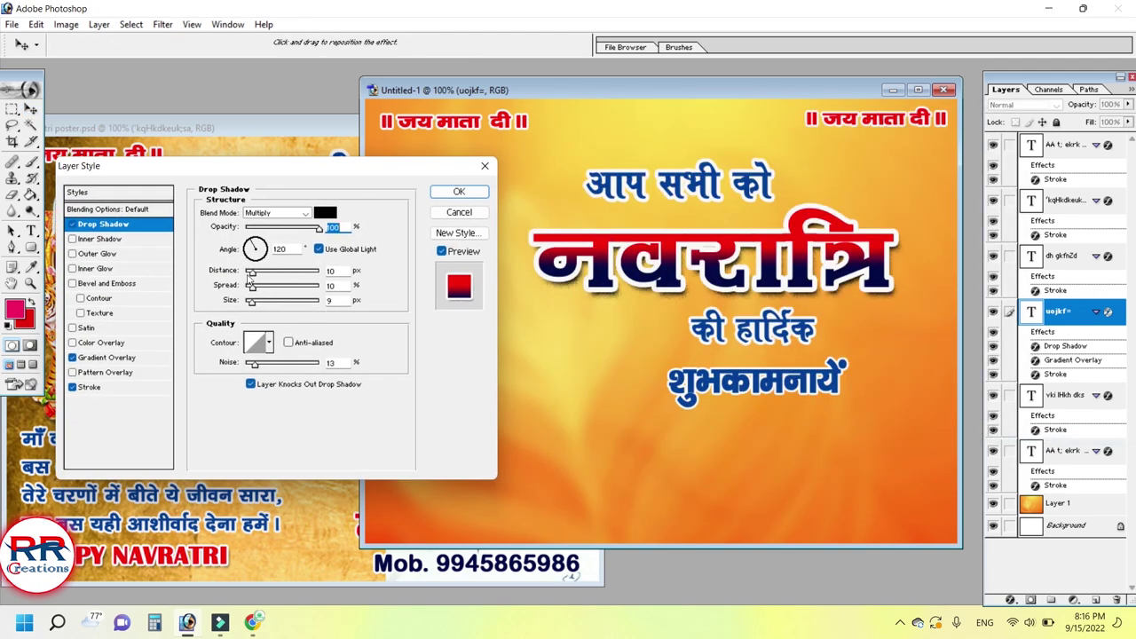
Step: Shrink the नवरात्रि drop shadow's distance and size to nearly zero
{"action": "mouse_move", "coordinate": [252, 275]}
{"action": "left_mouse_down"}
{"action": "mouse_move", "coordinate": [237, 281]}
{"action": "mouse_move", "coordinate": [261, 272]}
{"action": "mouse_move", "coordinate": [251, 272]}
{"action": "left_mouse_up"}
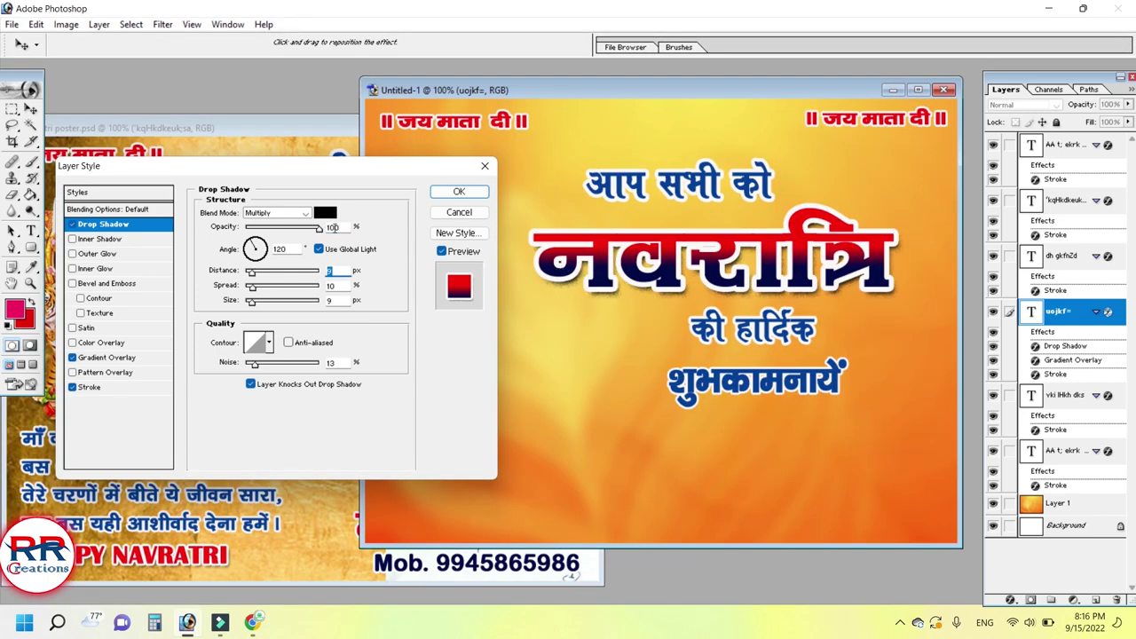
{"action": "left_click_drag", "start_coordinate": [252, 302], "coordinate": [258, 302]}
{"action": "left_click_drag", "start_coordinate": [258, 306], "coordinate": [258, 287]}
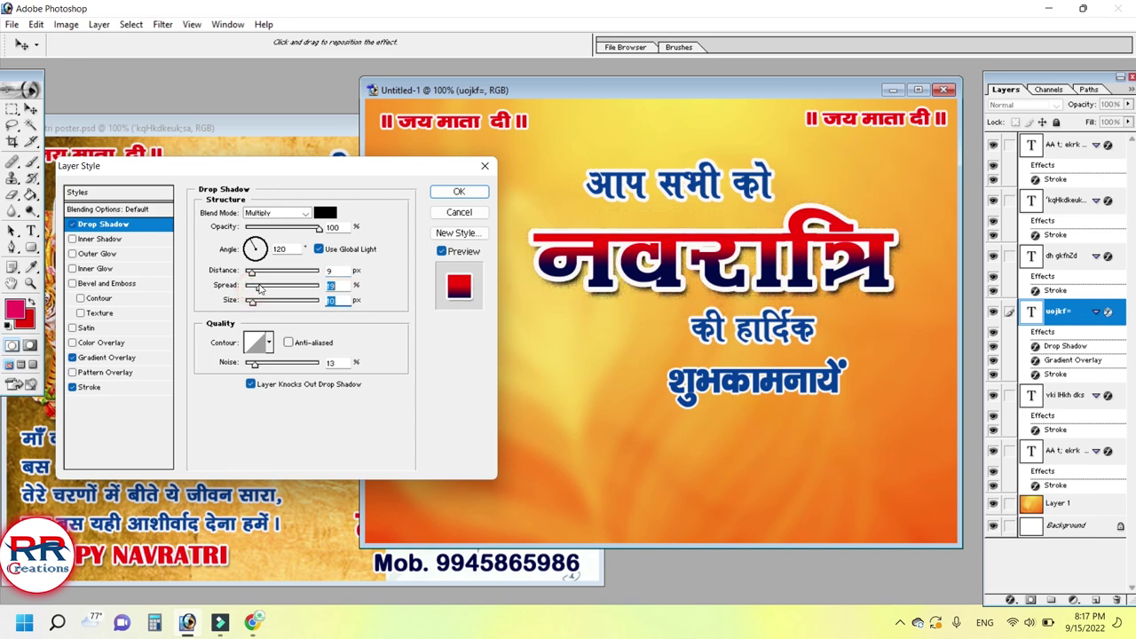
{"action": "left_click_drag", "start_coordinate": [252, 302], "coordinate": [249, 306]}
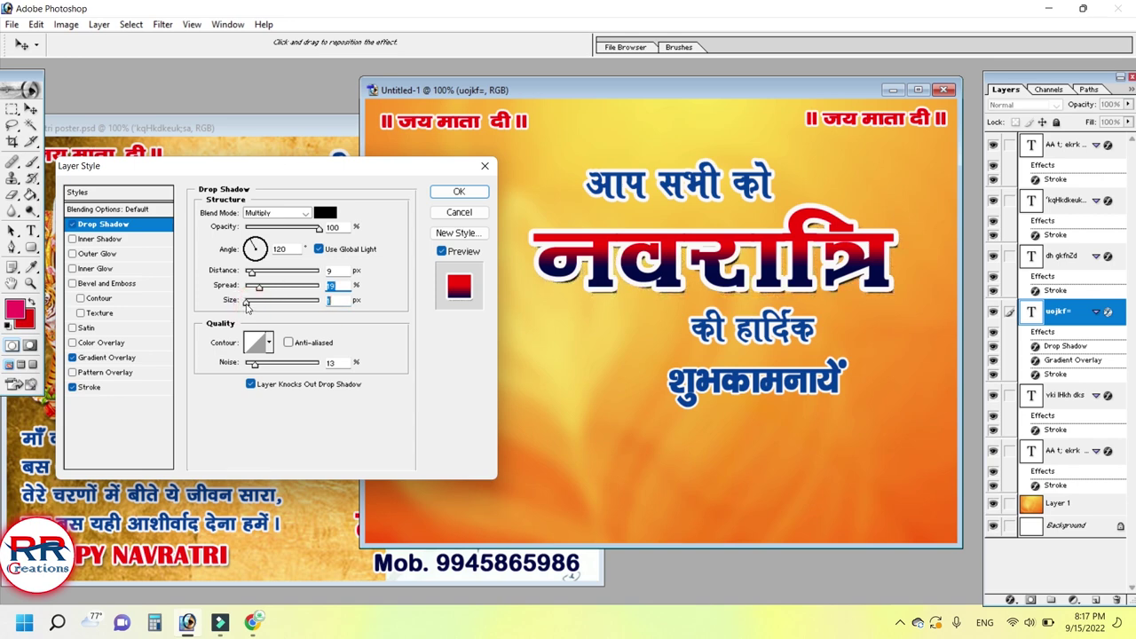
{"action": "left_click_drag", "start_coordinate": [248, 306], "coordinate": [247, 303]}
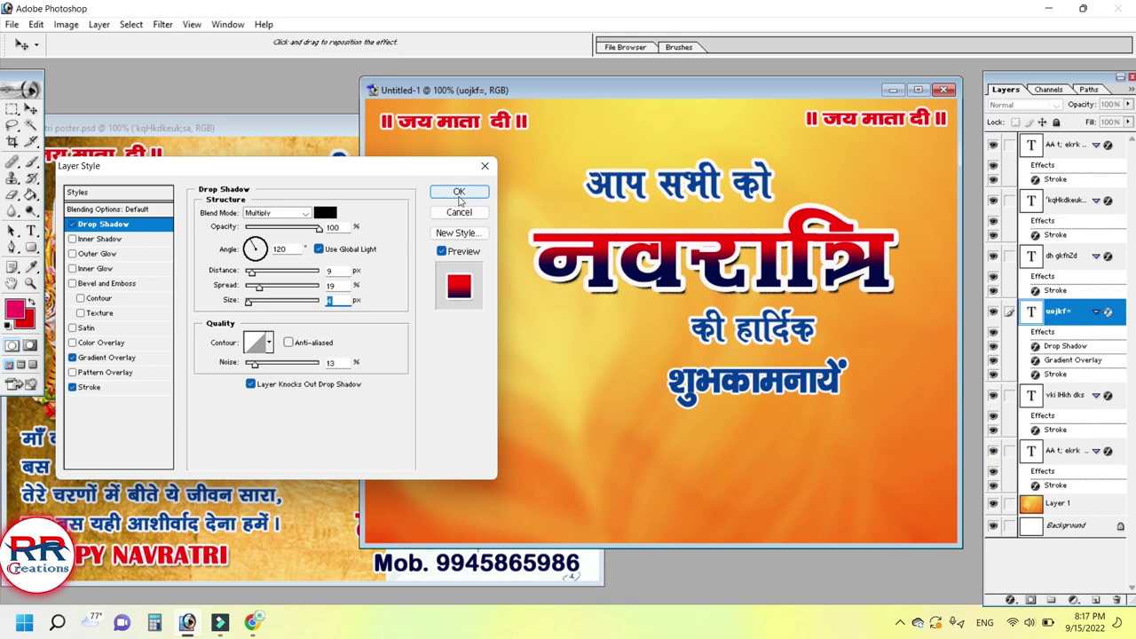
Step: Give the नवरात्रि heading a 7 px near-white outside stroke
{"action": "left_click", "coordinate": [113, 391]}
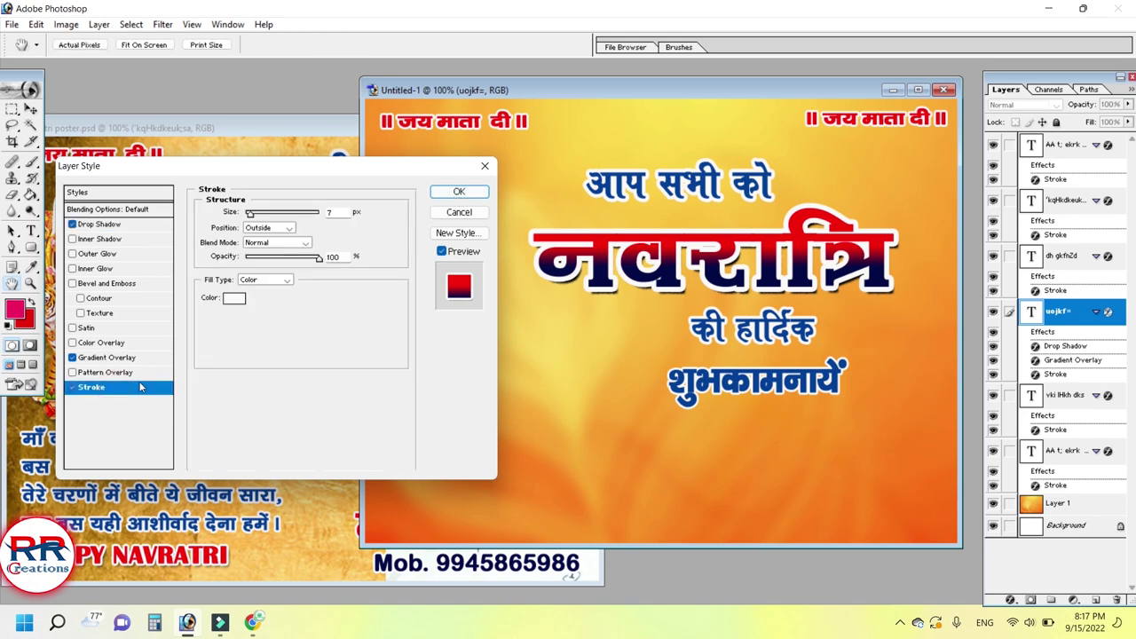
{"action": "left_click", "coordinate": [234, 298]}
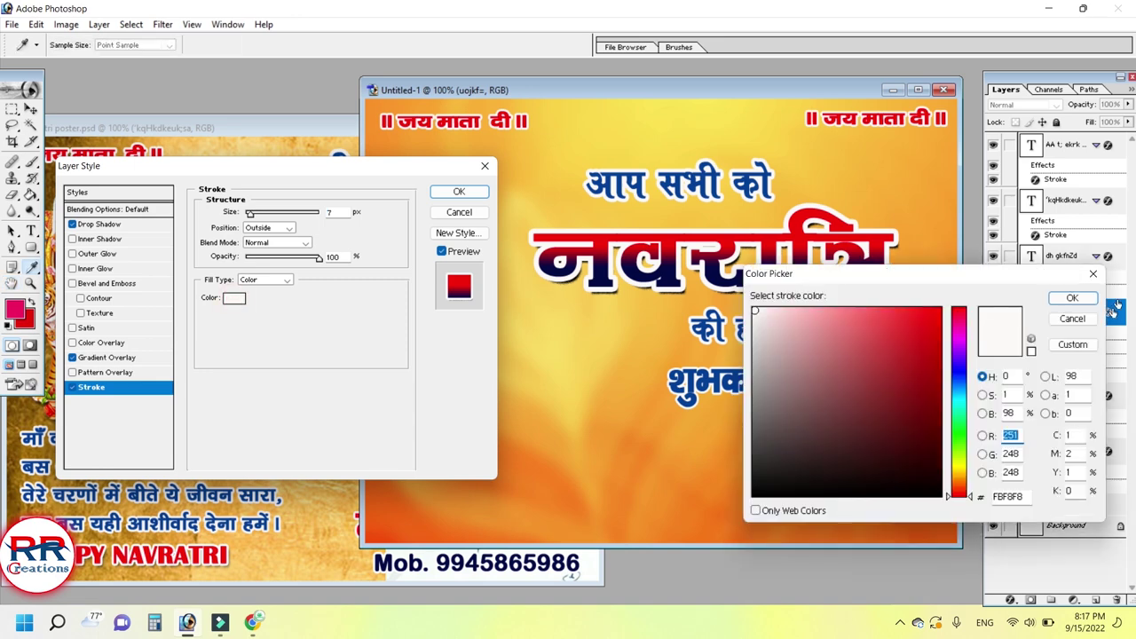
{"action": "left_click", "coordinate": [1075, 298]}
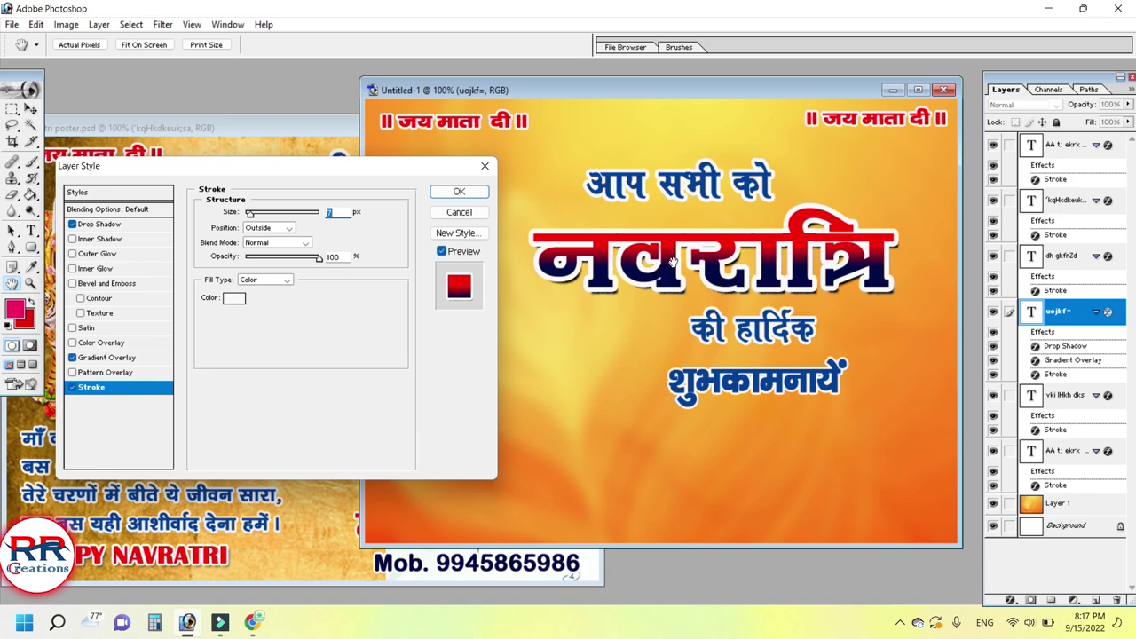
{"action": "left_click", "coordinate": [146, 359]}
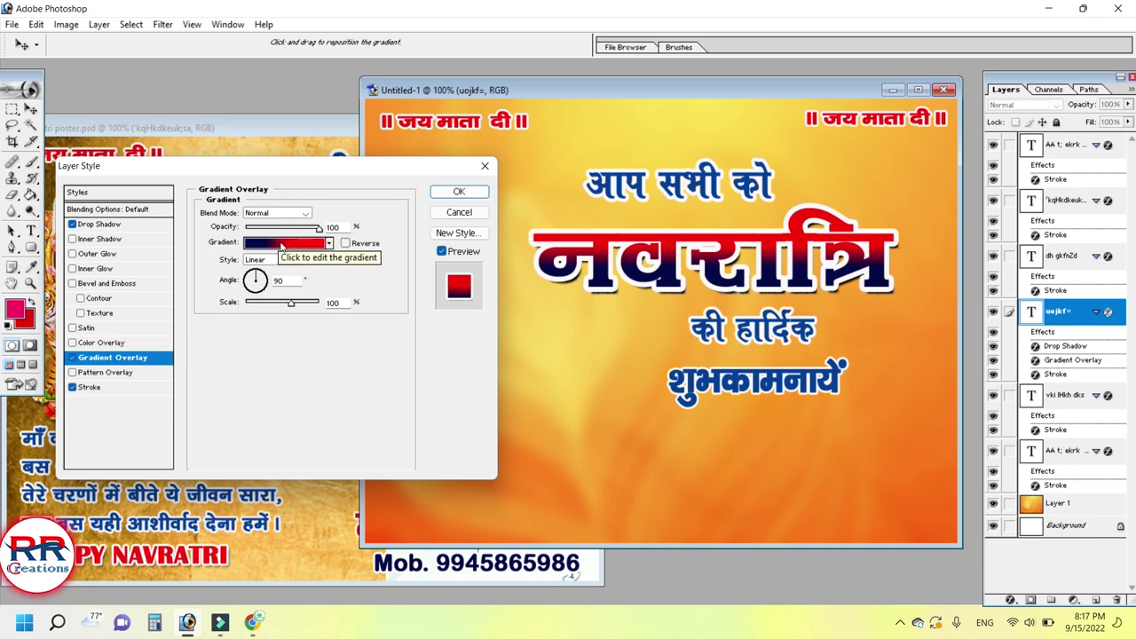
{"action": "left_click", "coordinate": [280, 248]}
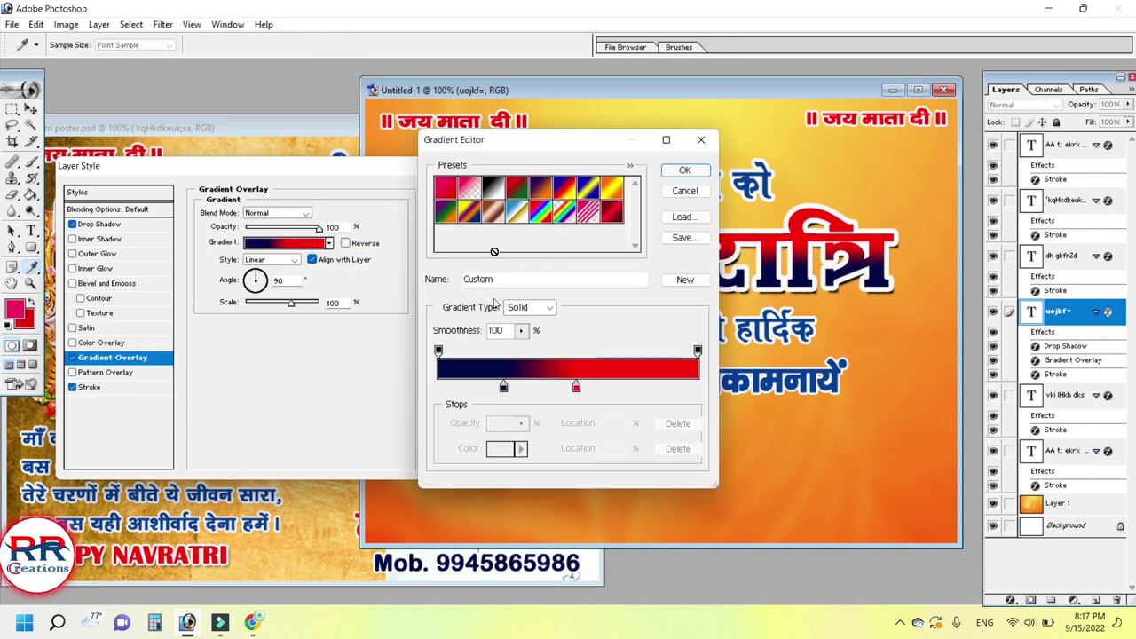
{"action": "left_click_drag", "start_coordinate": [597, 155], "coordinate": [526, 162]}
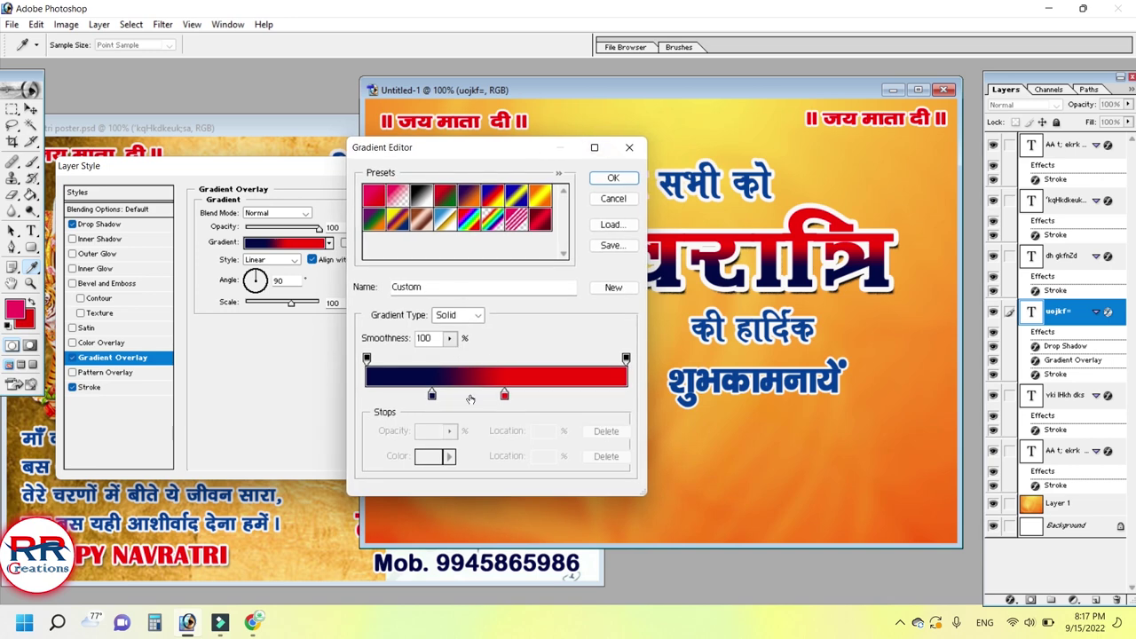
{"action": "left_click", "coordinate": [506, 395]}
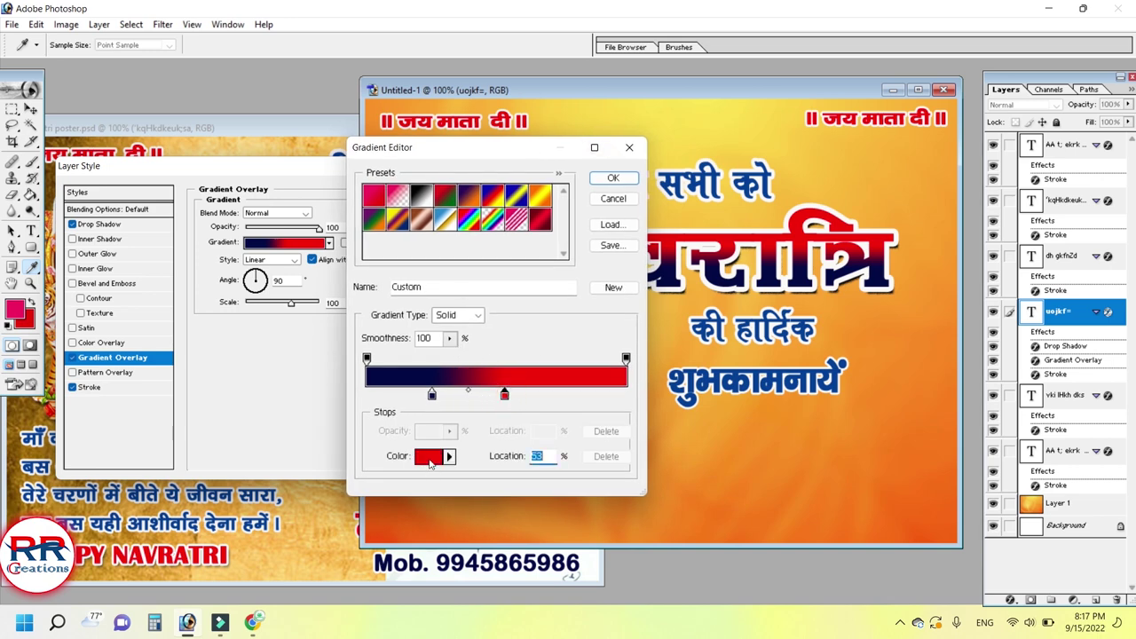
{"action": "left_click", "coordinate": [429, 458]}
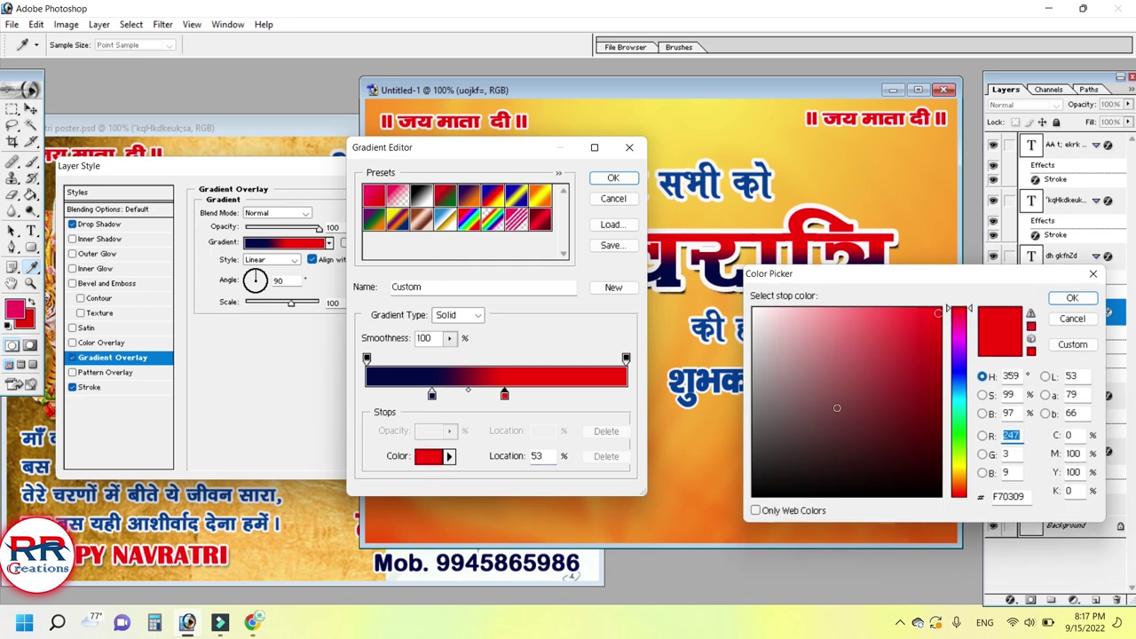
{"action": "left_click_drag", "start_coordinate": [901, 272], "coordinate": [891, 317]}
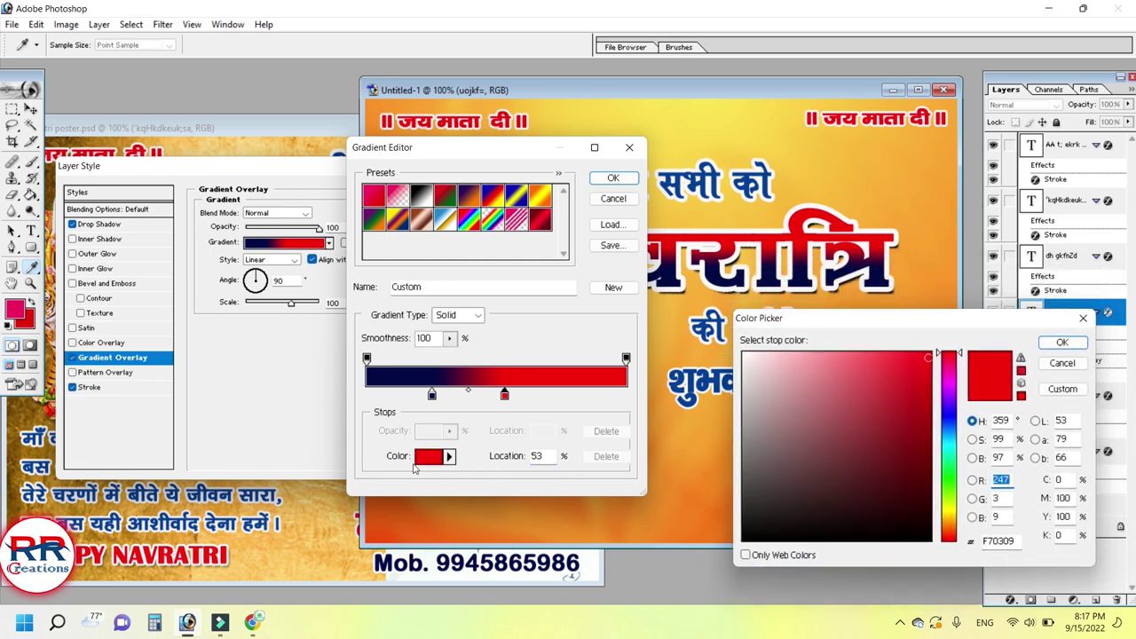
{"action": "left_click", "coordinate": [845, 538]}
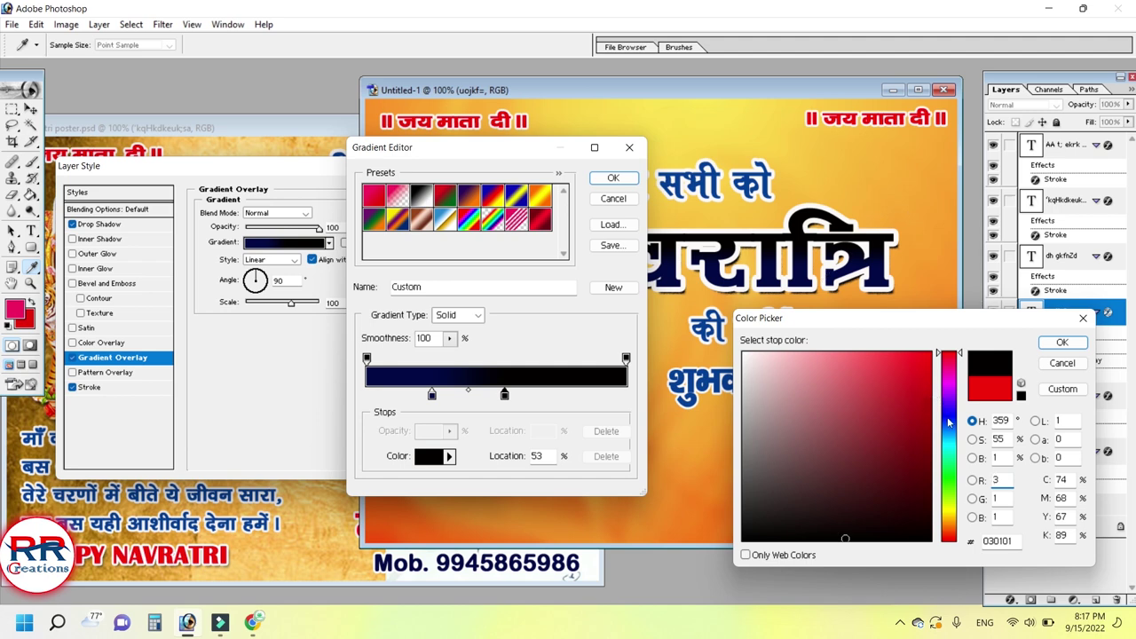
{"action": "mouse_move", "coordinate": [956, 450]}
{"action": "left_mouse_down"}
{"action": "mouse_move", "coordinate": [956, 418]}
{"action": "mouse_move", "coordinate": [925, 375]}
{"action": "left_mouse_up"}
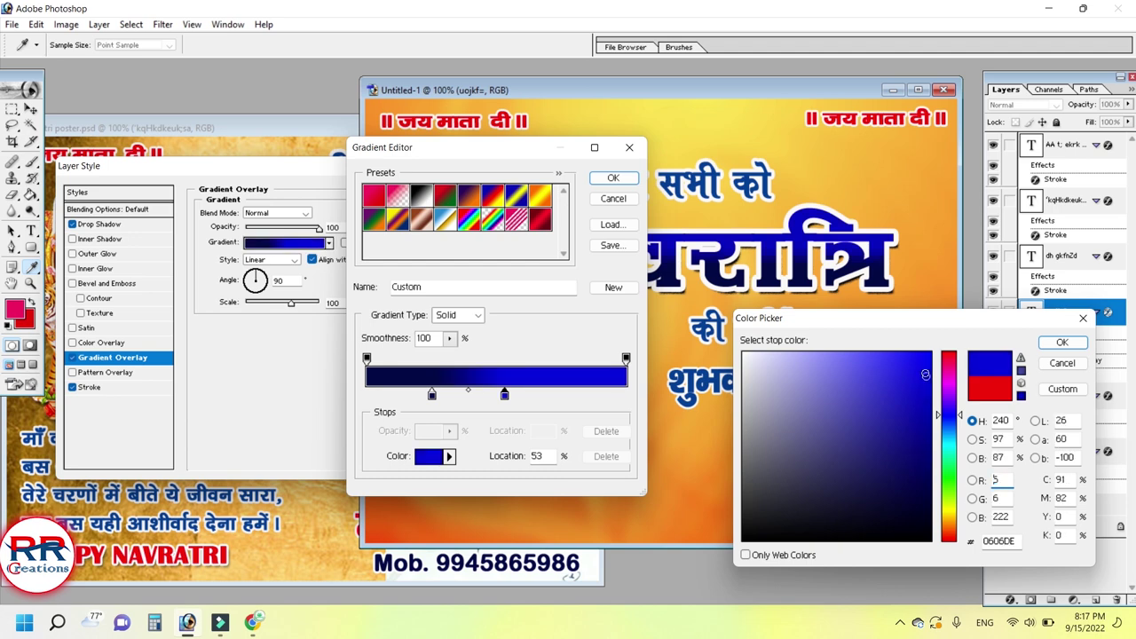
{"action": "left_click", "coordinate": [886, 448]}
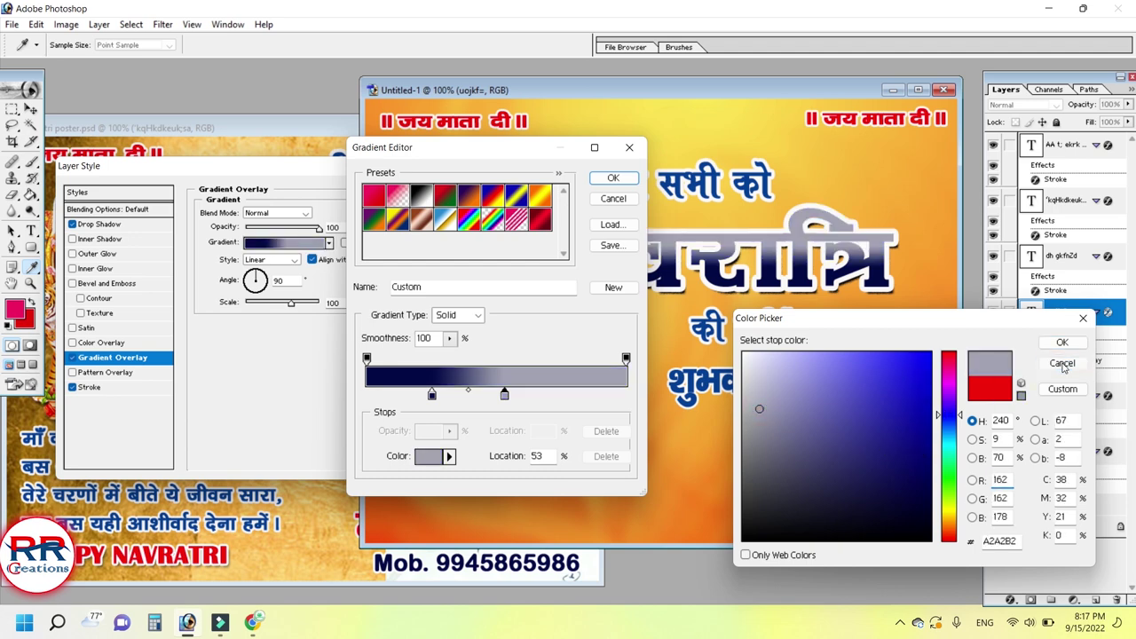
{"action": "left_click", "coordinate": [1063, 363]}
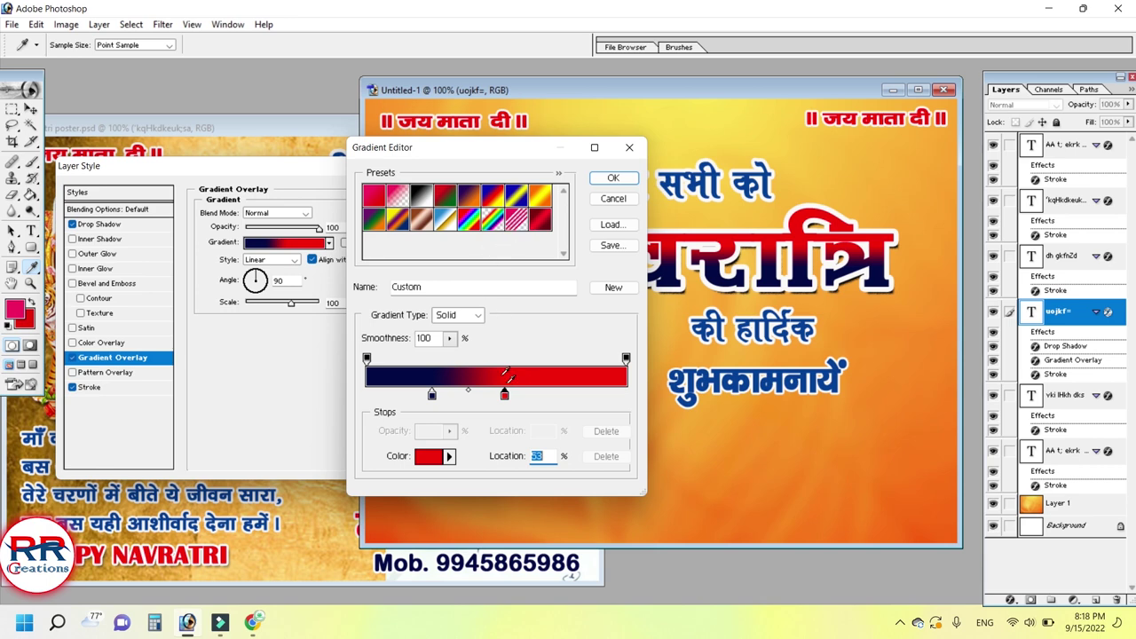
{"action": "left_click", "coordinate": [619, 252]}
{"action": "left_click", "coordinate": [469, 197]}
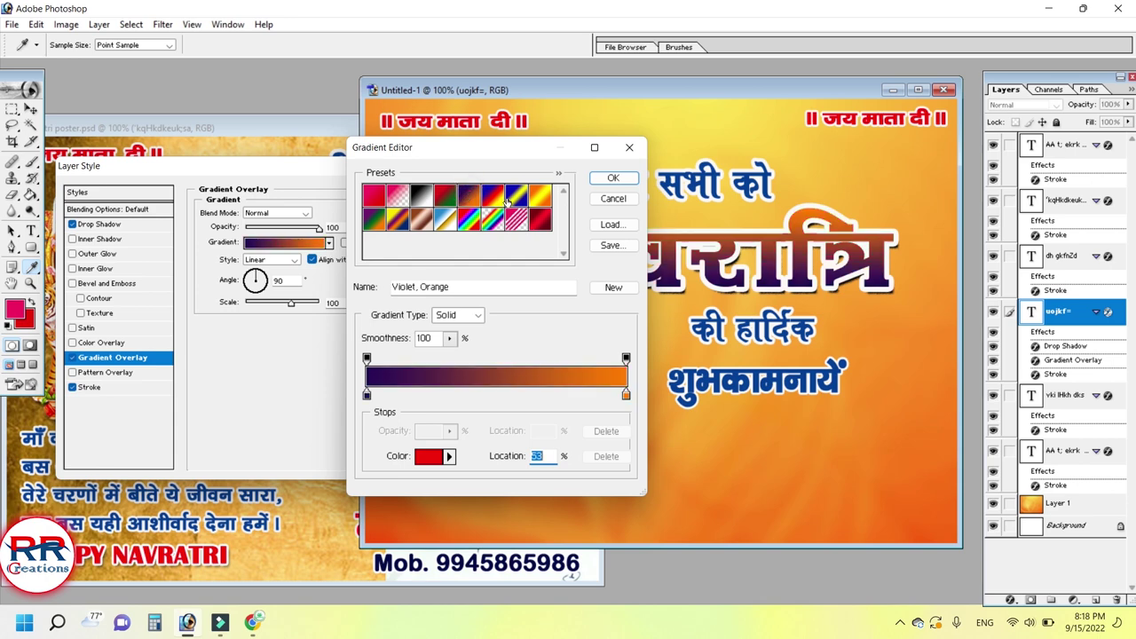
{"action": "left_click", "coordinate": [495, 198]}
{"action": "left_click", "coordinate": [540, 195]}
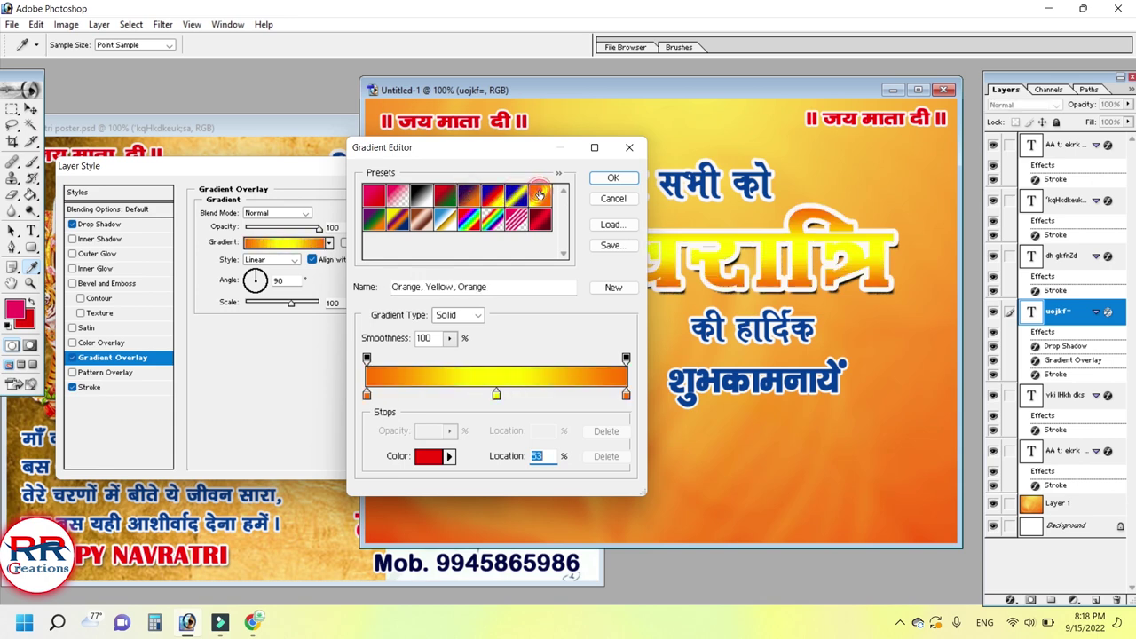
{"action": "left_click", "coordinate": [494, 219]}
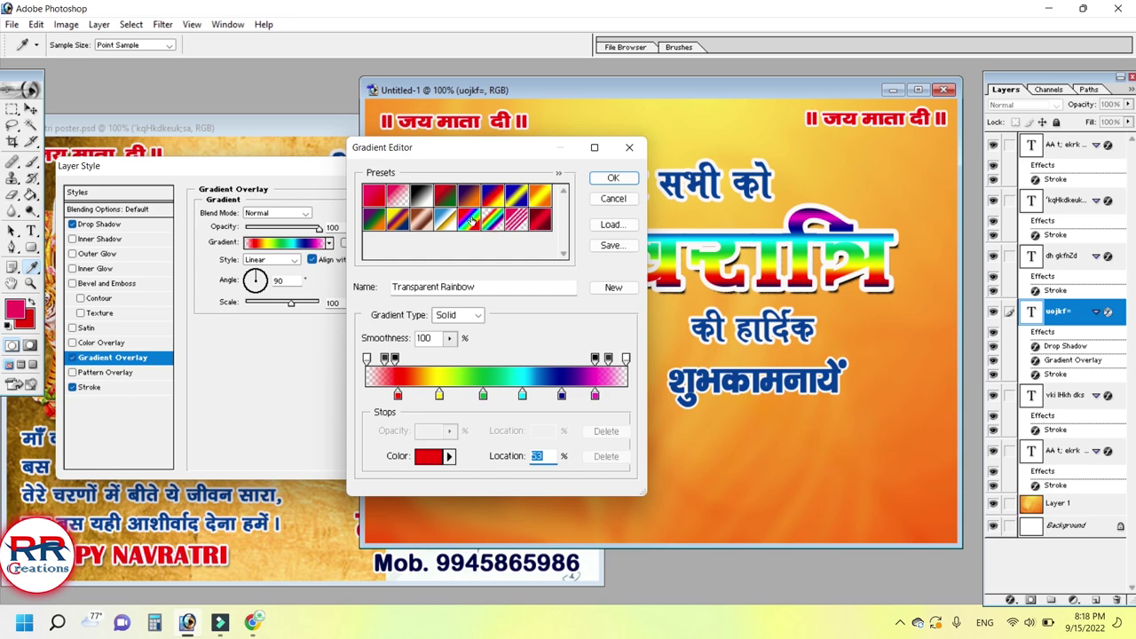
{"action": "left_click", "coordinate": [471, 219]}
{"action": "left_click", "coordinate": [427, 218]}
{"action": "left_click", "coordinate": [374, 219]}
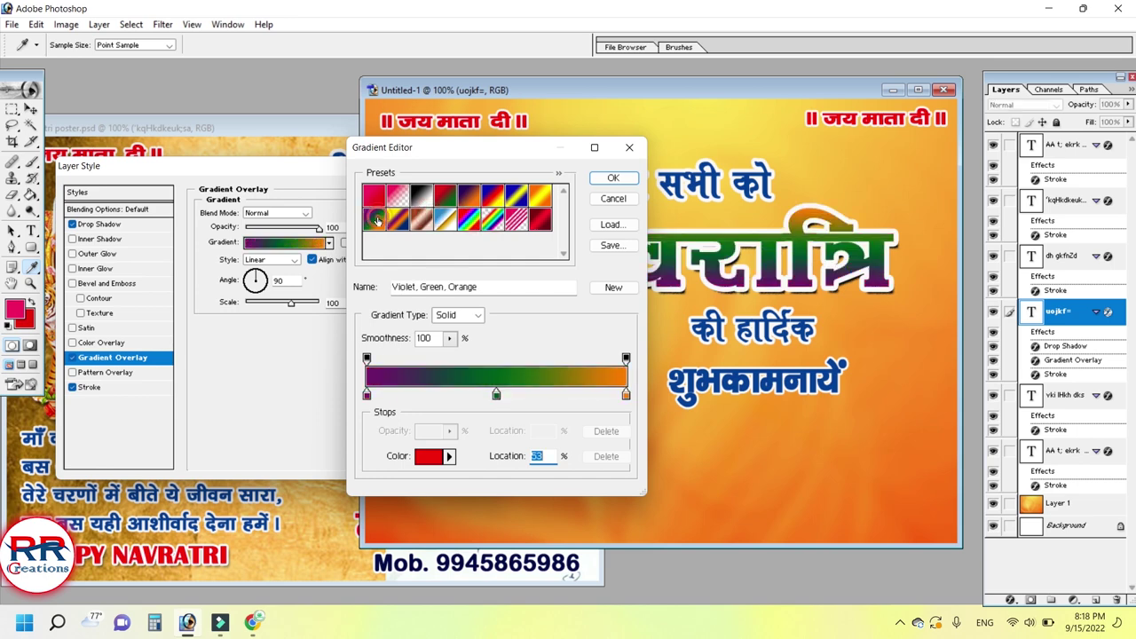
{"action": "left_click", "coordinate": [469, 194]}
{"action": "left_click", "coordinate": [516, 195]}
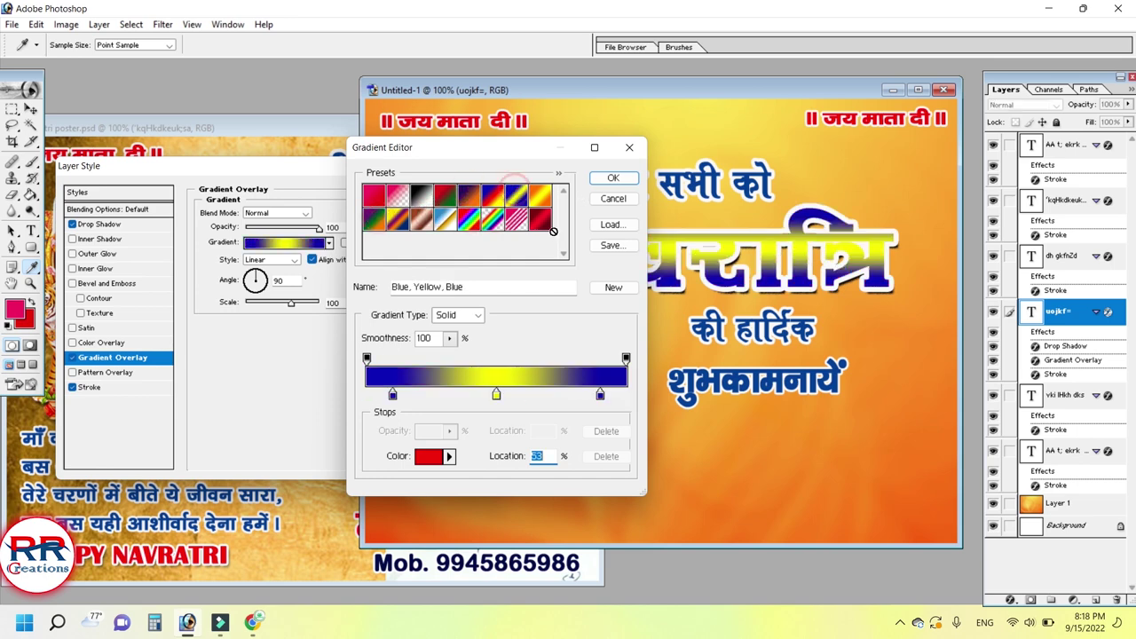
{"action": "left_click", "coordinate": [622, 200]}
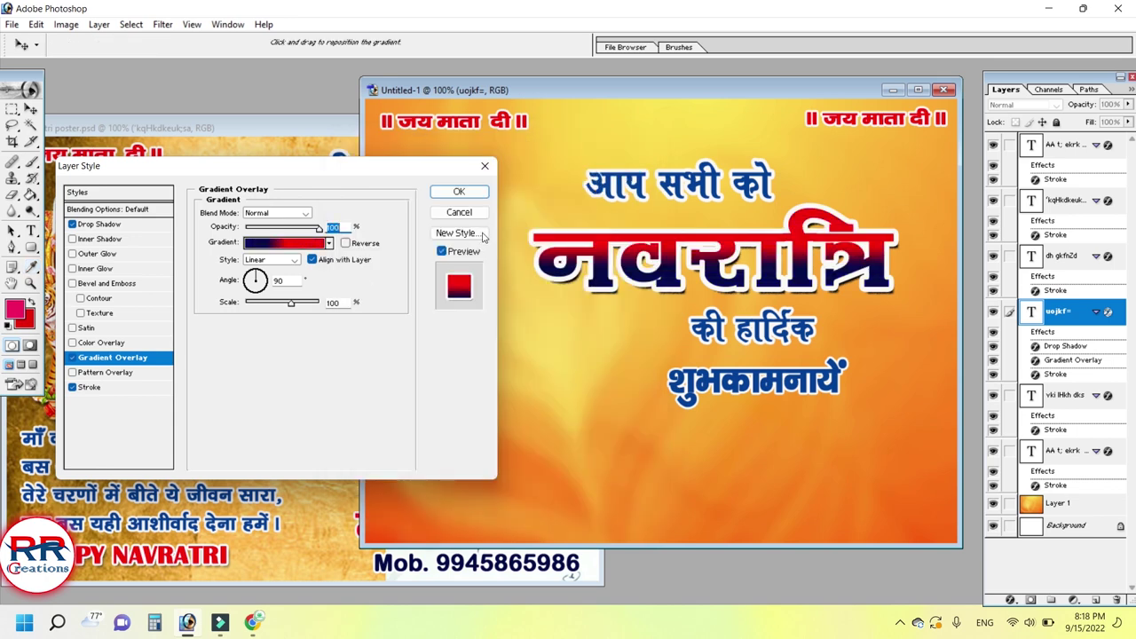
Step: Apply the heading's layer style and copy the goddess Durga image onto the new poster's left side
{"action": "left_click", "coordinate": [459, 192]}
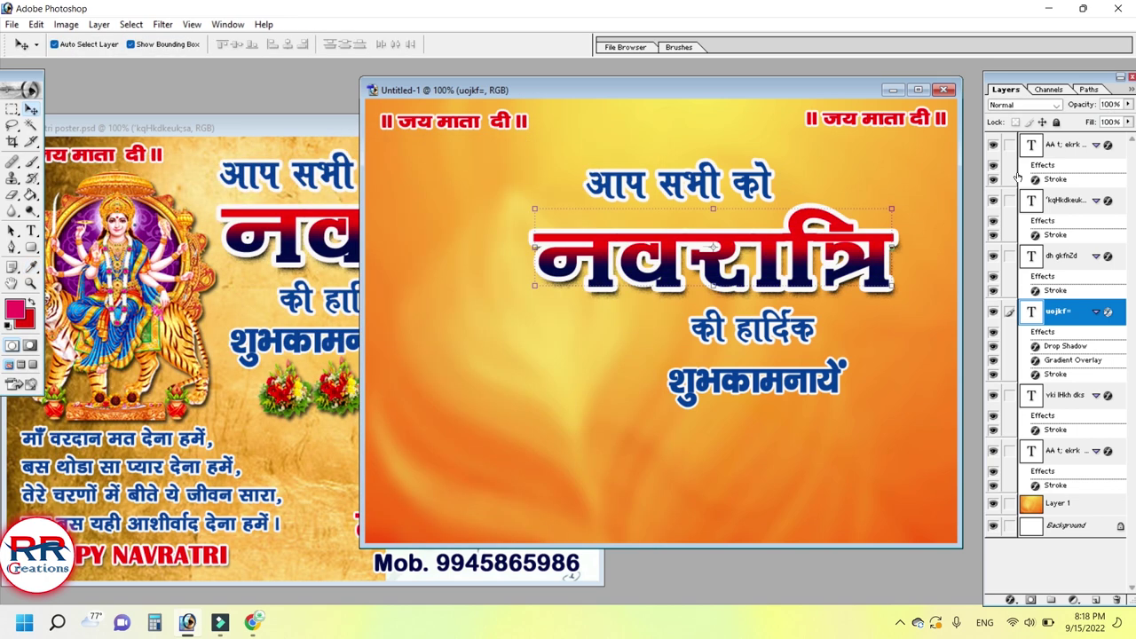
{"action": "left_click", "coordinate": [106, 240]}
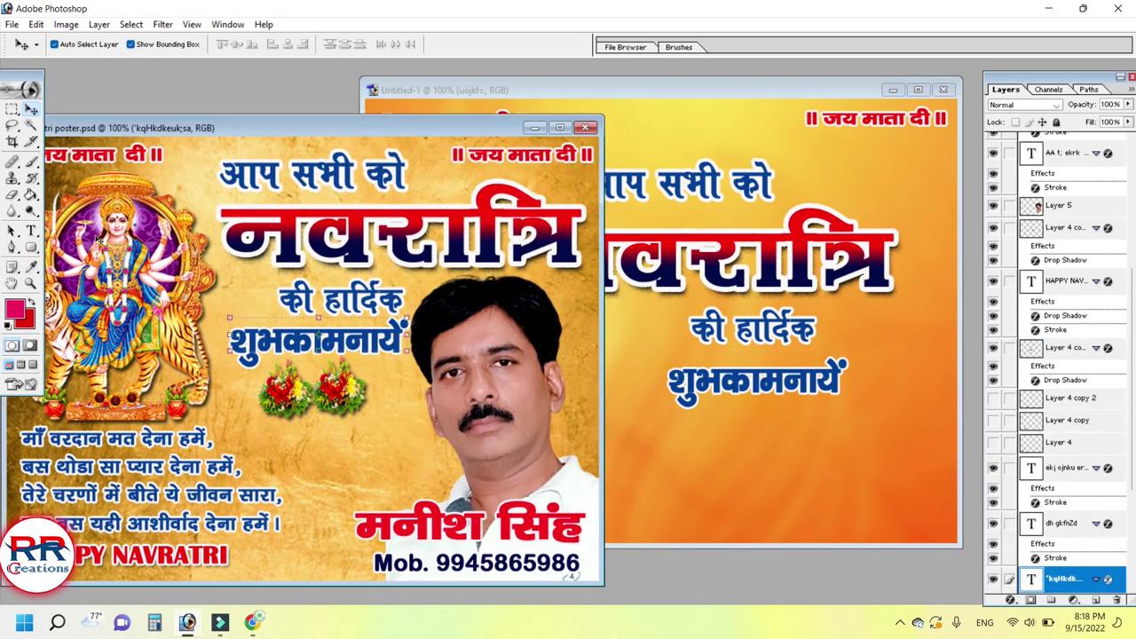
{"action": "mouse_move", "coordinate": [107, 240]}
{"action": "left_mouse_down"}
{"action": "mouse_move", "coordinate": [501, 183]}
{"action": "mouse_move", "coordinate": [464, 236]}
{"action": "left_mouse_up"}
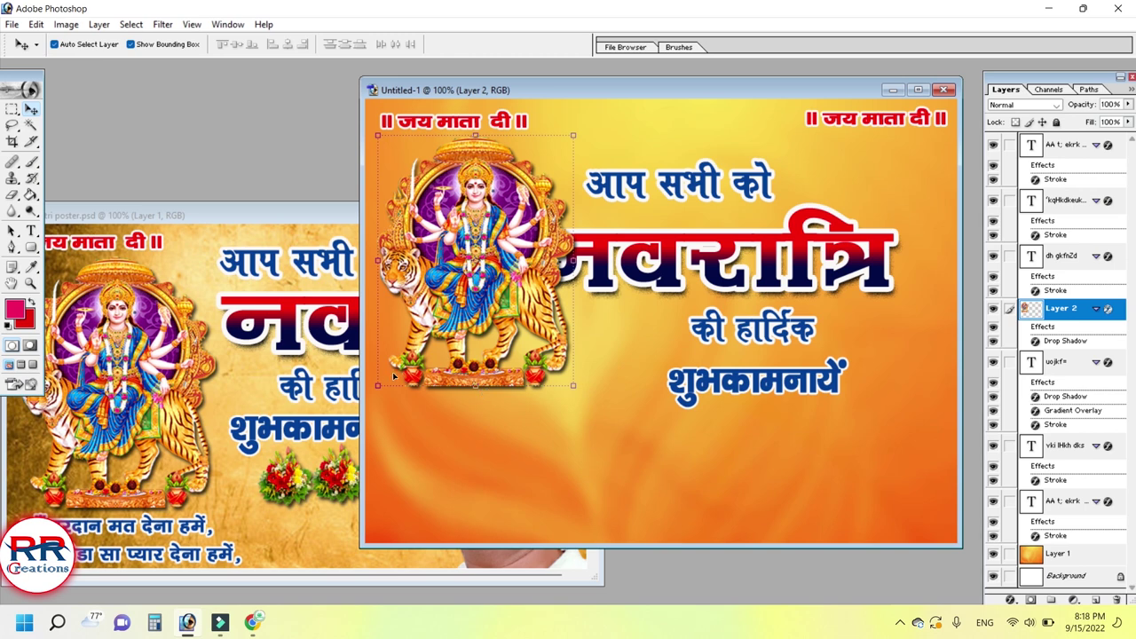
{"action": "left_click", "coordinate": [1012, 600]}
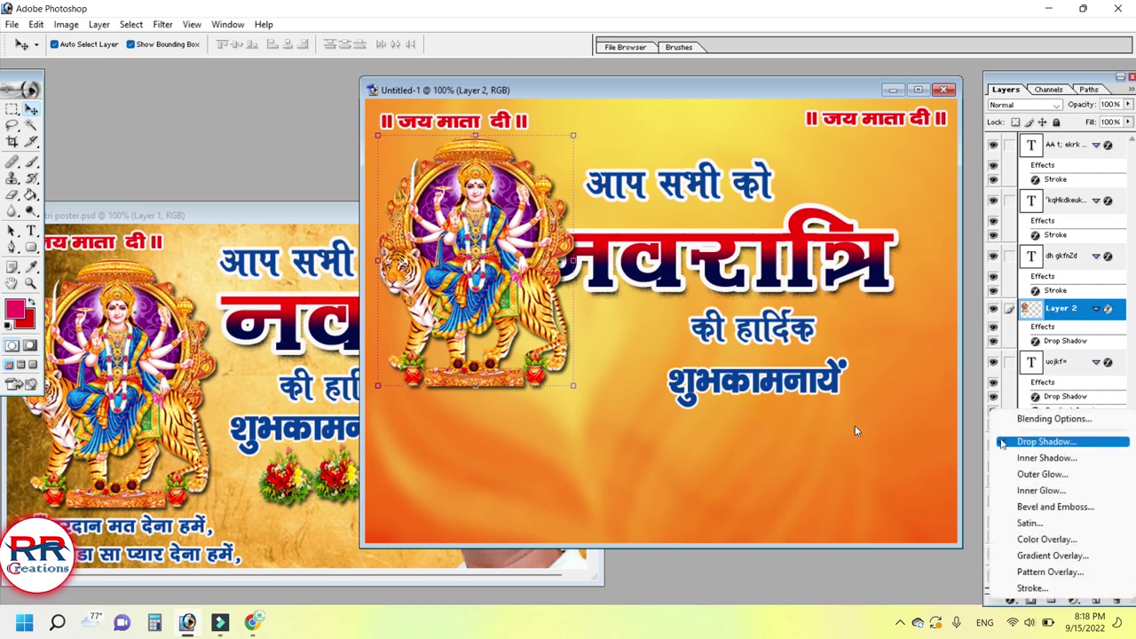
{"action": "left_click", "coordinate": [463, 284]}
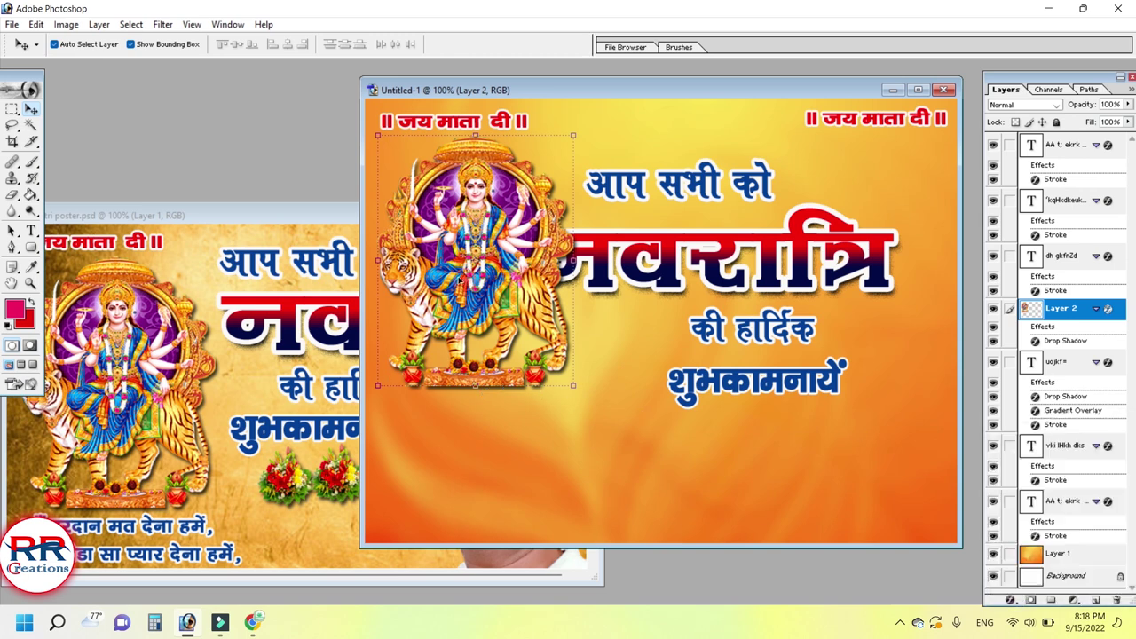
{"action": "left_click", "coordinate": [631, 256]}
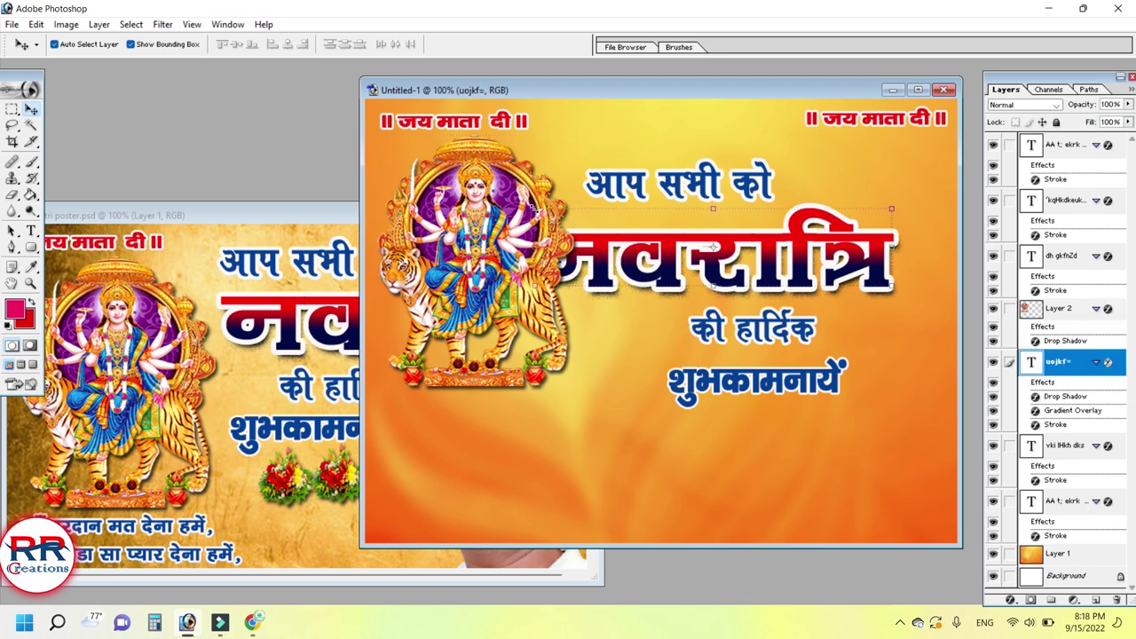
Step: Scale the नवरात्रि heading to 78.4% and move the आप सभी को line down and right
{"action": "key", "text": "ctrl+t"}
{"action": "left_click_drag", "start_coordinate": [534, 209], "coordinate": [610, 226]}
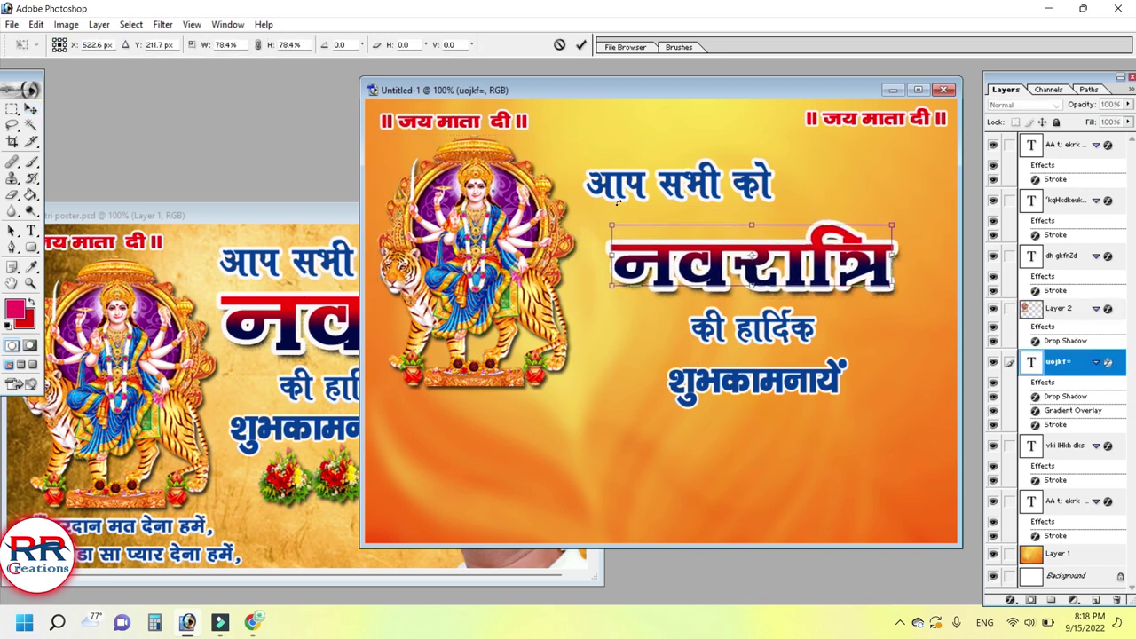
{"action": "key", "text": "Return"}
{"action": "left_click_drag", "start_coordinate": [678, 178], "coordinate": [690, 201]}
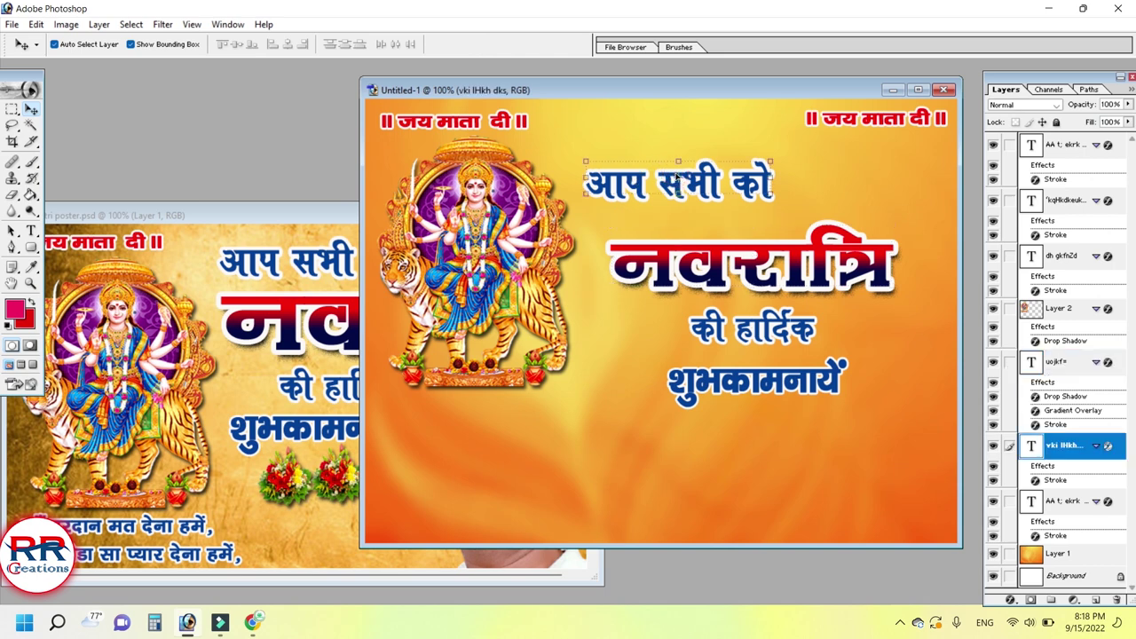
Step: Copy the four-line poem from the finished poster into Untitled-1, nudged slightly left
{"action": "left_click", "coordinate": [182, 531]}
{"action": "mouse_move", "coordinate": [186, 529]}
{"action": "left_mouse_down"}
{"action": "mouse_move", "coordinate": [724, 455]}
{"action": "mouse_move", "coordinate": [561, 423]}
{"action": "left_mouse_up"}
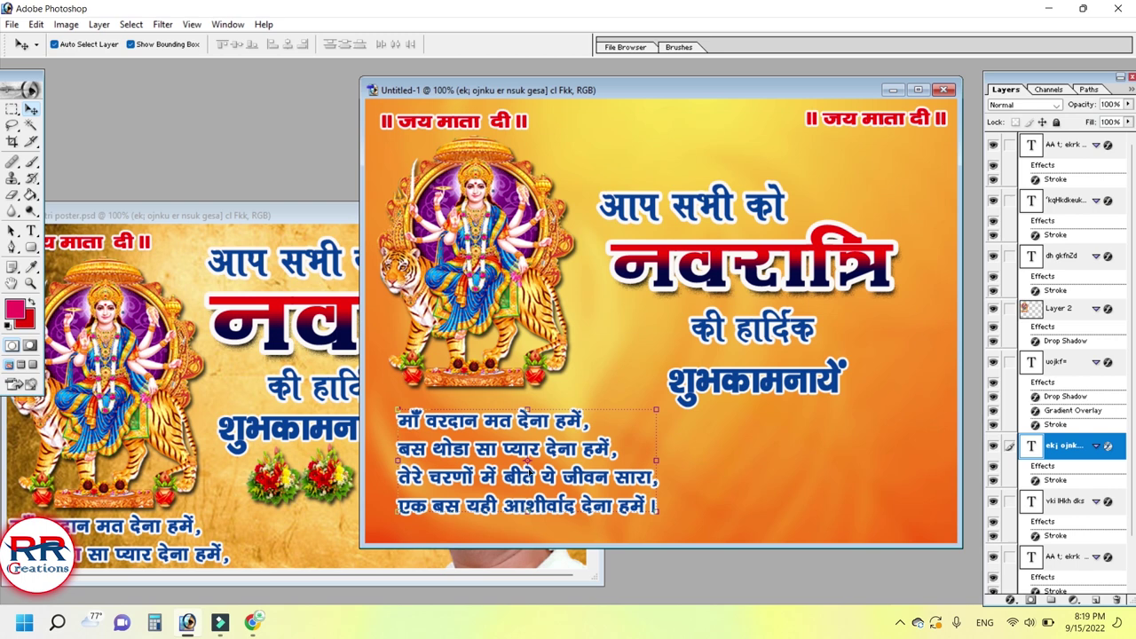
{"action": "key", "text": "Left"}
{"action": "key", "text": "Left"}
{"action": "key", "text": "Left"}
{"action": "key", "text": "Left"}
{"action": "key", "text": "Left"}
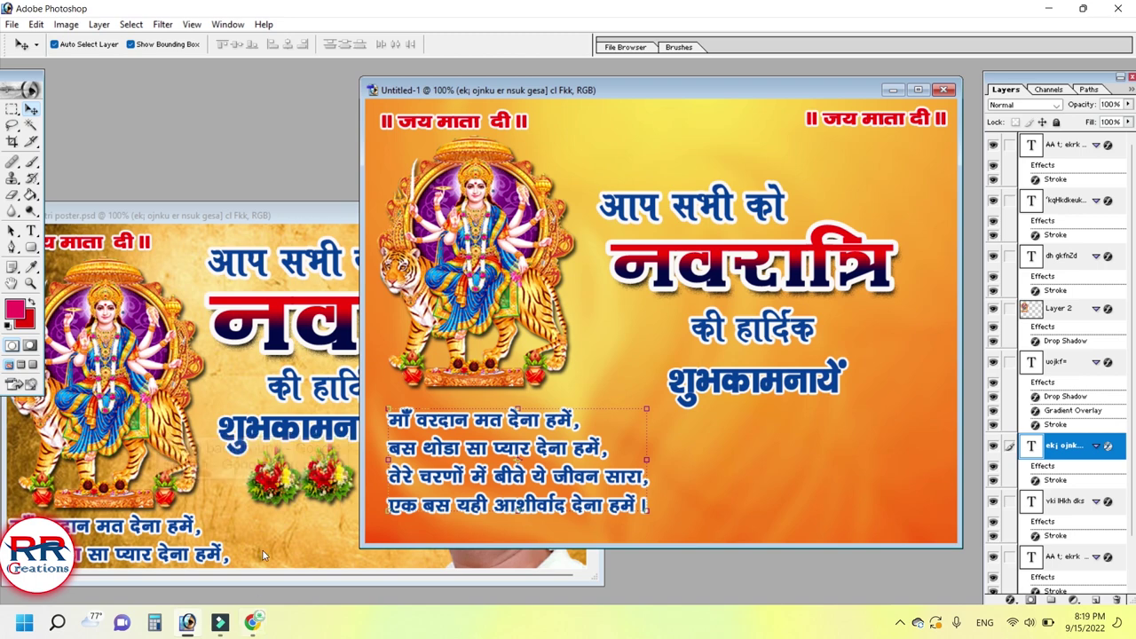
{"action": "left_click", "coordinate": [327, 442]}
Step: Copy the man's photo from the poster into Untitled-1 and move it up and right
{"action": "left_click_drag", "start_coordinate": [454, 406], "coordinate": [785, 407]}
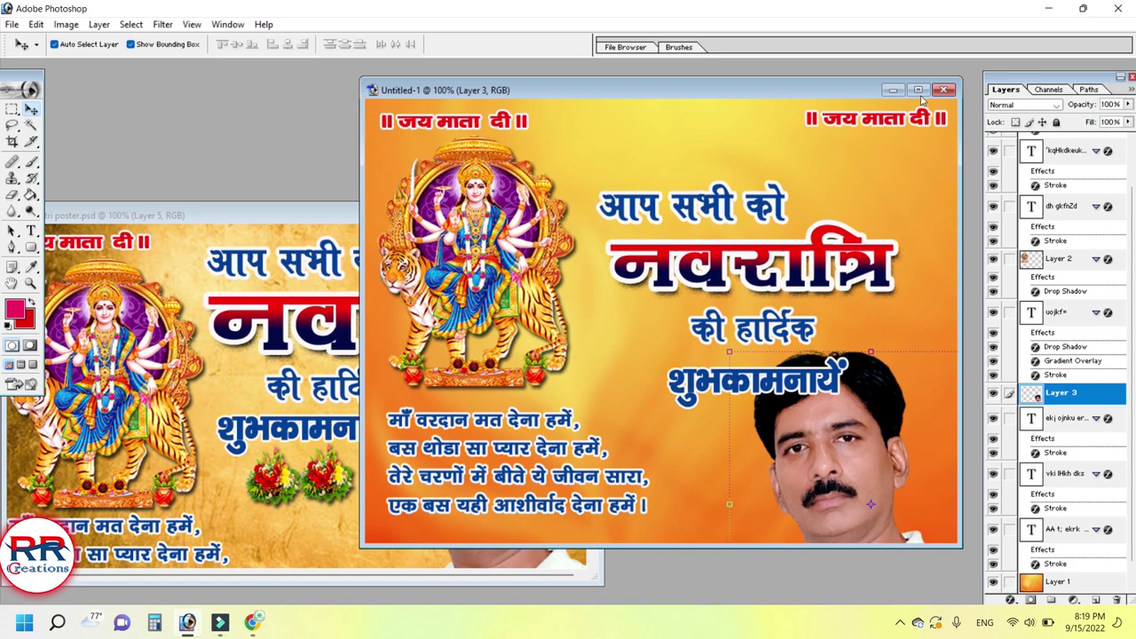
{"action": "left_click", "coordinate": [918, 89]}
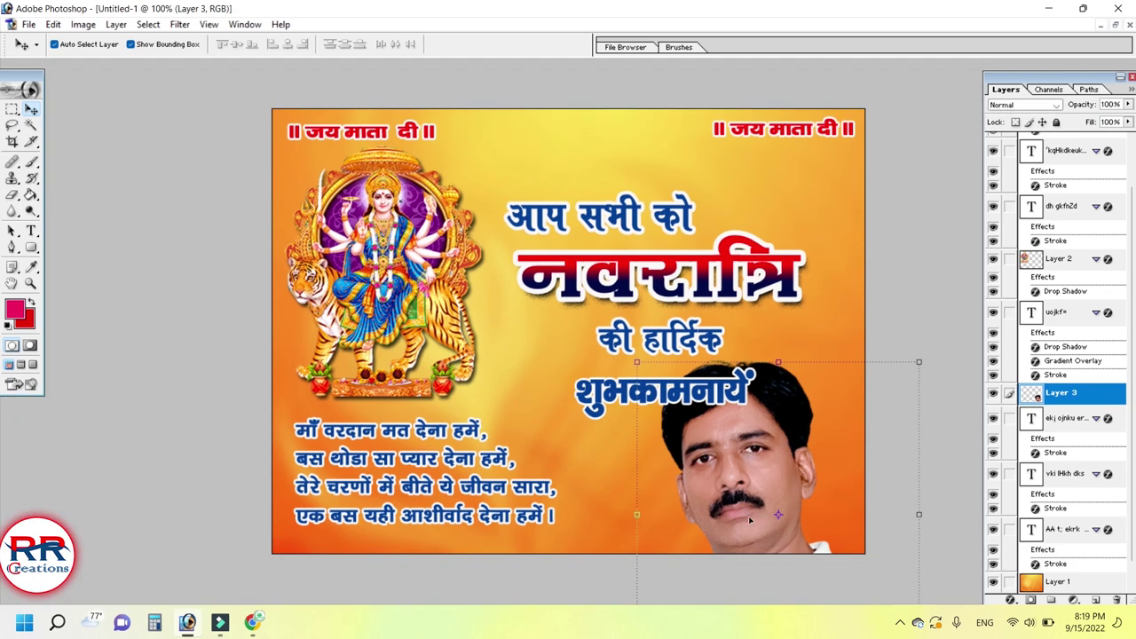
{"action": "left_click_drag", "start_coordinate": [751, 520], "coordinate": [759, 470]}
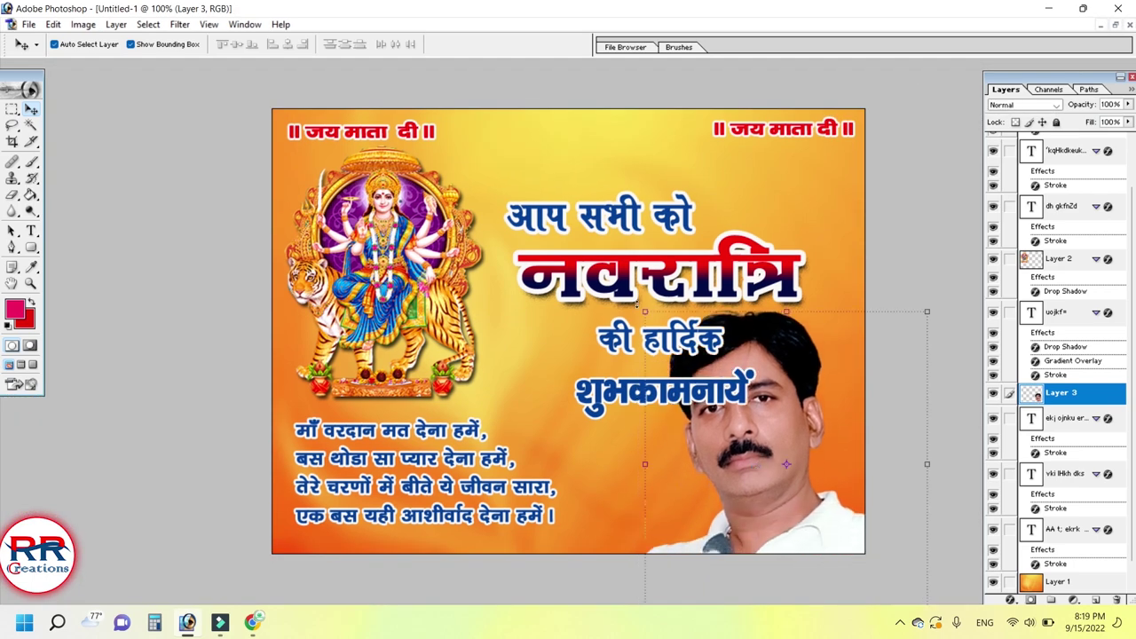
Step: Shrink the photo to about 92% and fit it against the bottom-right poster edge
{"action": "key", "text": "ctrl+t"}
{"action": "left_click_drag", "start_coordinate": [645, 312], "coordinate": [680, 347]}
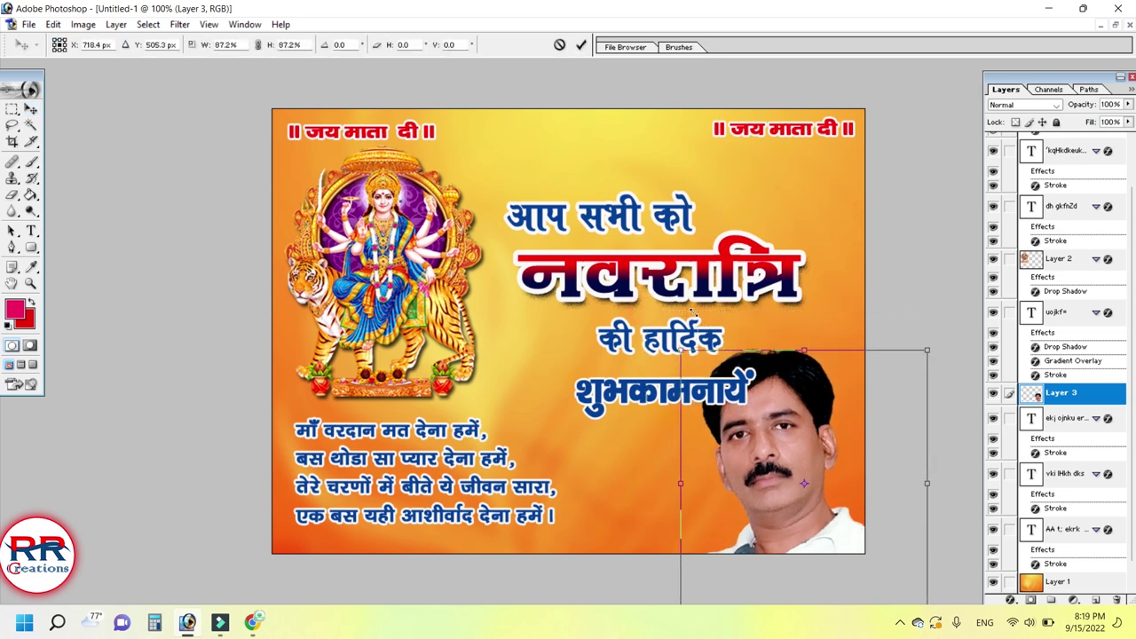
{"action": "mouse_move", "coordinate": [805, 446]}
{"action": "left_mouse_down"}
{"action": "mouse_move", "coordinate": [785, 454]}
{"action": "mouse_move", "coordinate": [774, 442]}
{"action": "left_mouse_up"}
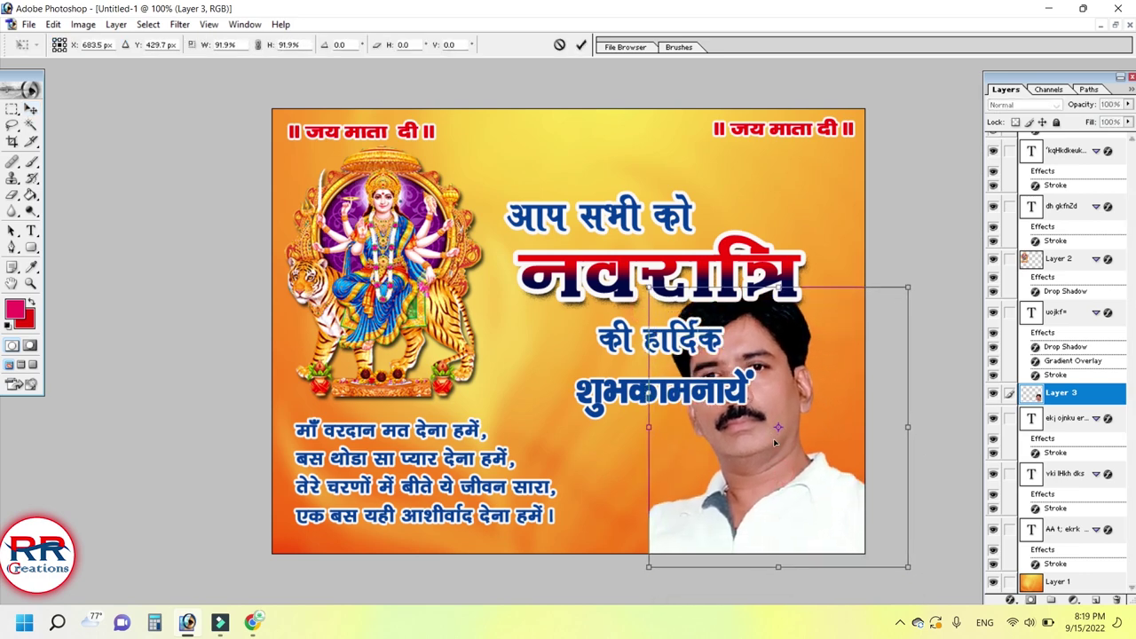
{"action": "key", "text": "Return"}
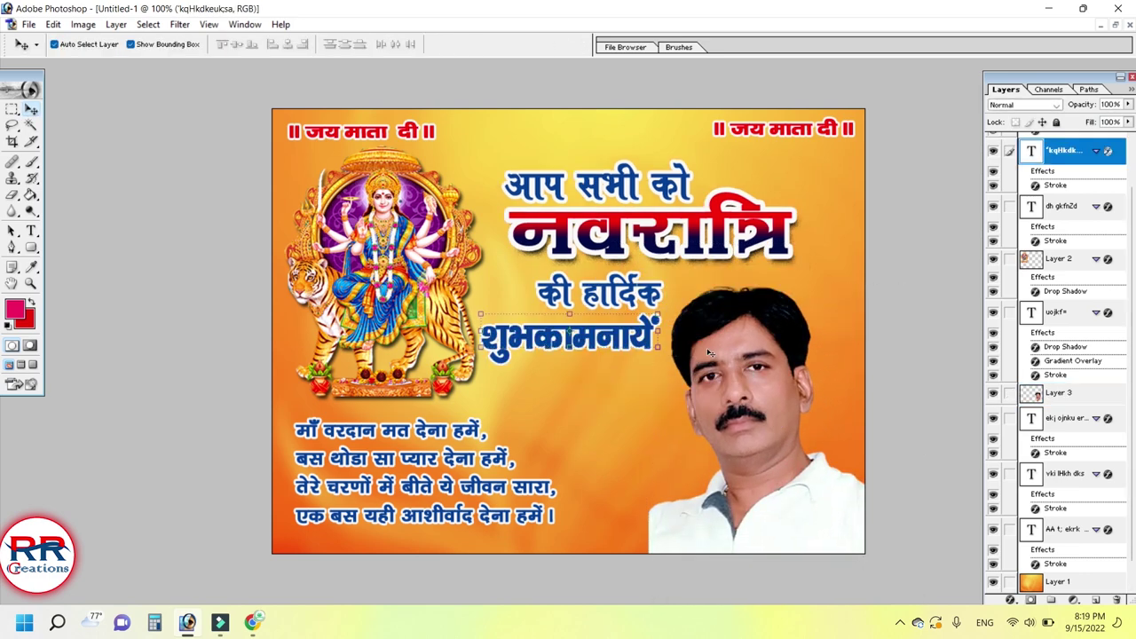
{"action": "left_click_drag", "start_coordinate": [730, 342], "coordinate": [745, 341]}
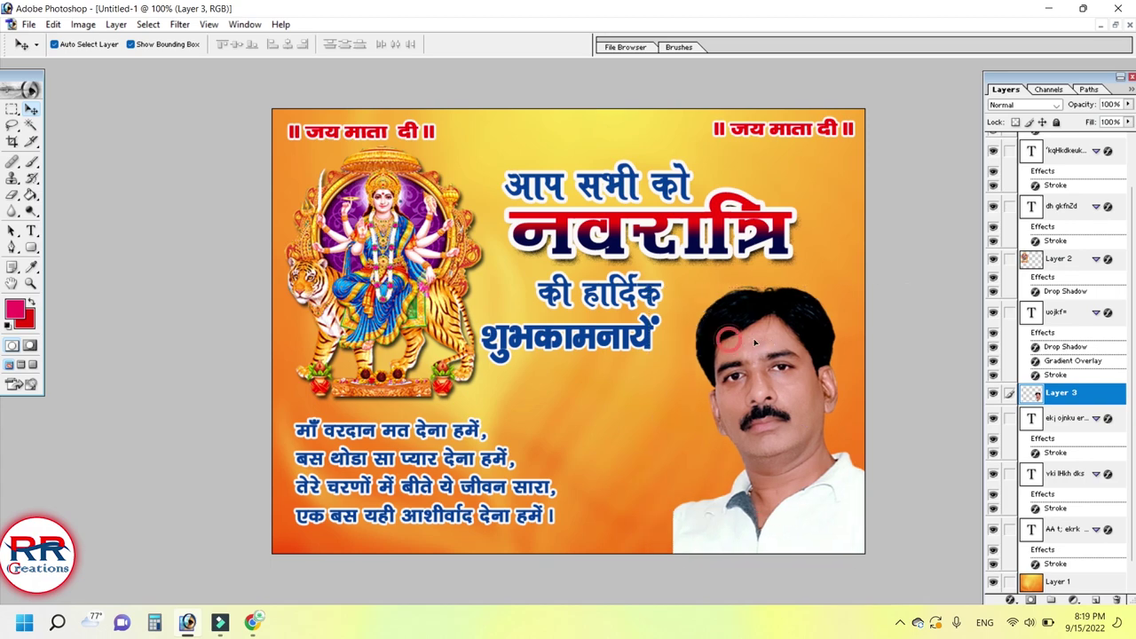
{"action": "left_click", "coordinate": [1116, 25]}
Step: Copy the name text and the mobile-number text from the other poster into Untitled-1
{"action": "mouse_move", "coordinate": [292, 119]}
{"action": "left_mouse_down"}
{"action": "mouse_move", "coordinate": [396, 222]}
{"action": "mouse_move", "coordinate": [312, 96]}
{"action": "left_mouse_up"}
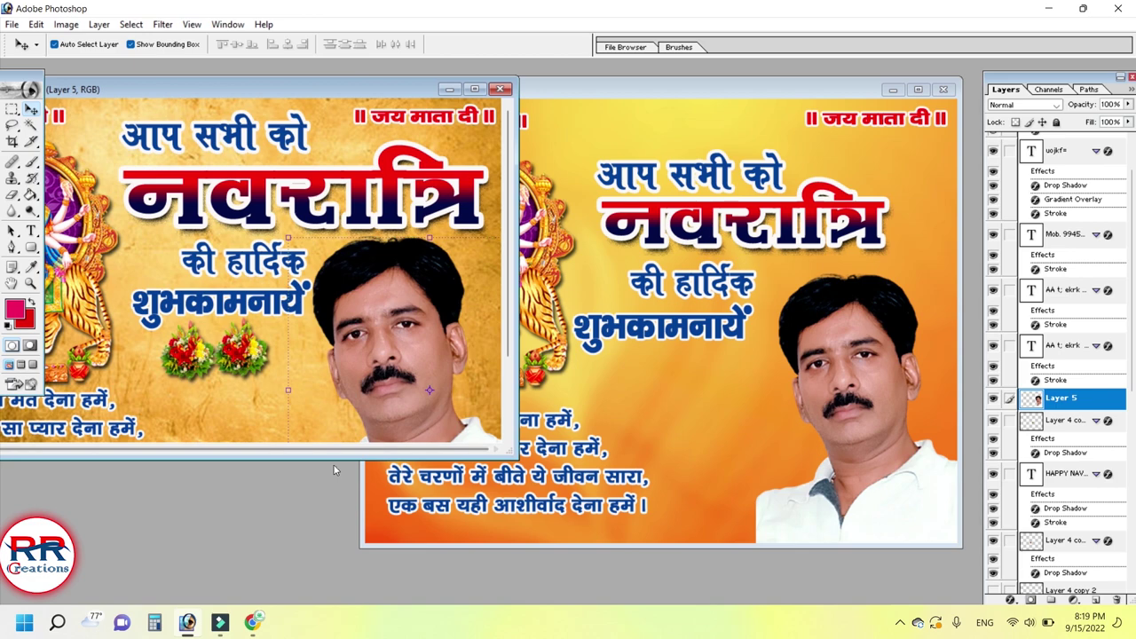
{"action": "left_click_drag", "start_coordinate": [333, 455], "coordinate": [305, 604]}
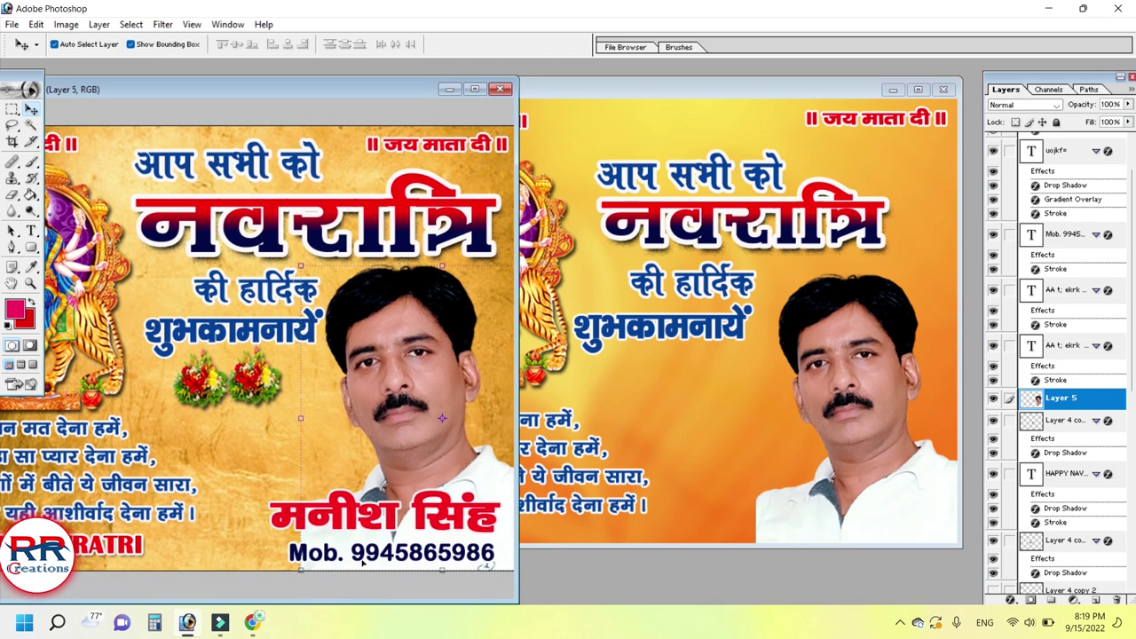
{"action": "left_click_drag", "start_coordinate": [374, 515], "coordinate": [884, 513]}
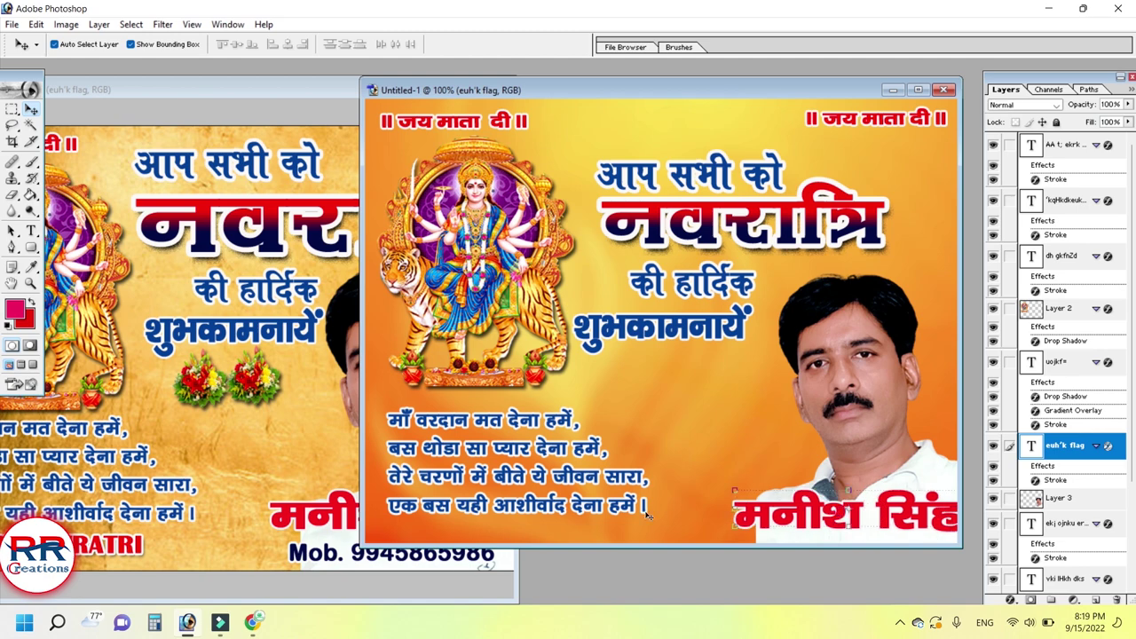
{"action": "left_click", "coordinate": [326, 561]}
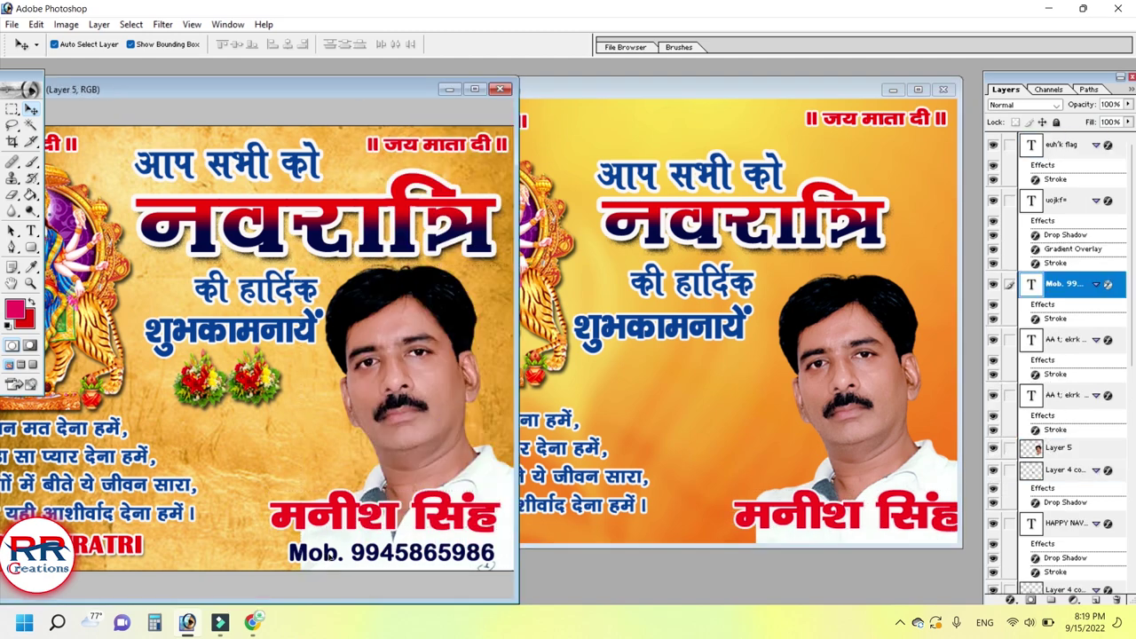
{"action": "left_click_drag", "start_coordinate": [326, 561], "coordinate": [878, 525]}
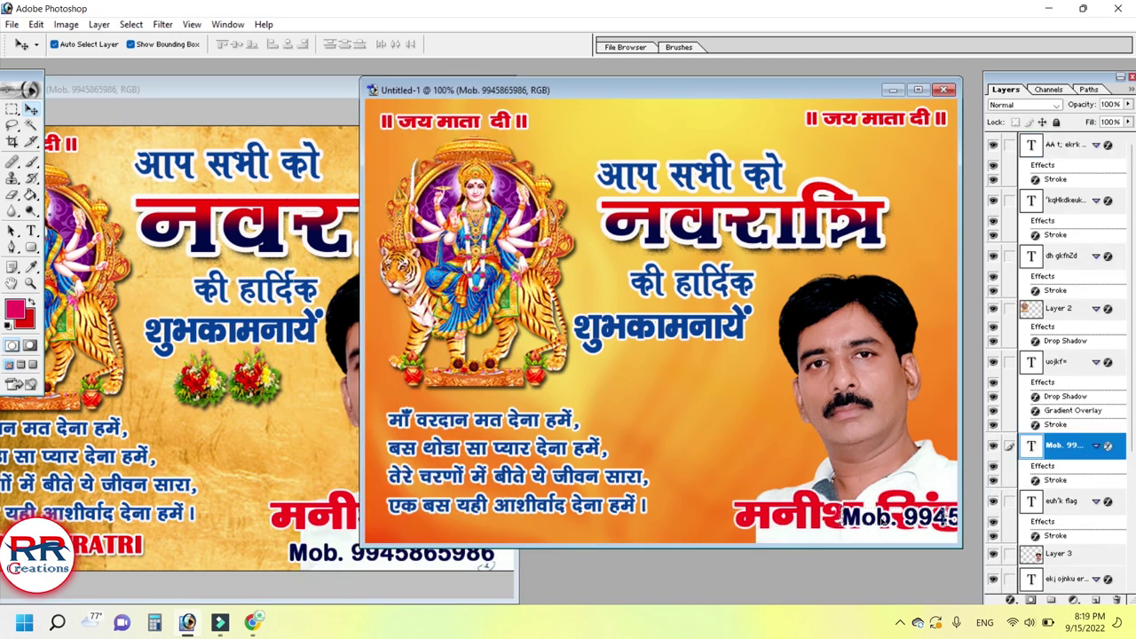
Step: Place the name just above the mobile number at bottom right and enlarge the photo slightly
{"action": "left_click", "coordinate": [920, 92]}
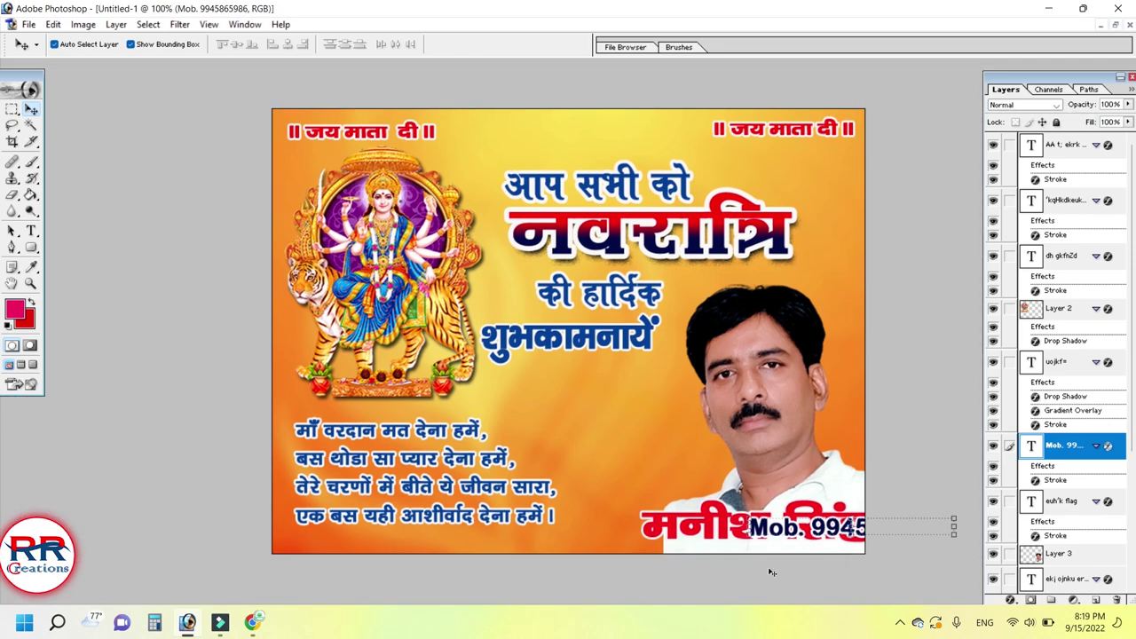
{"action": "left_click_drag", "start_coordinate": [781, 529], "coordinate": [678, 538]}
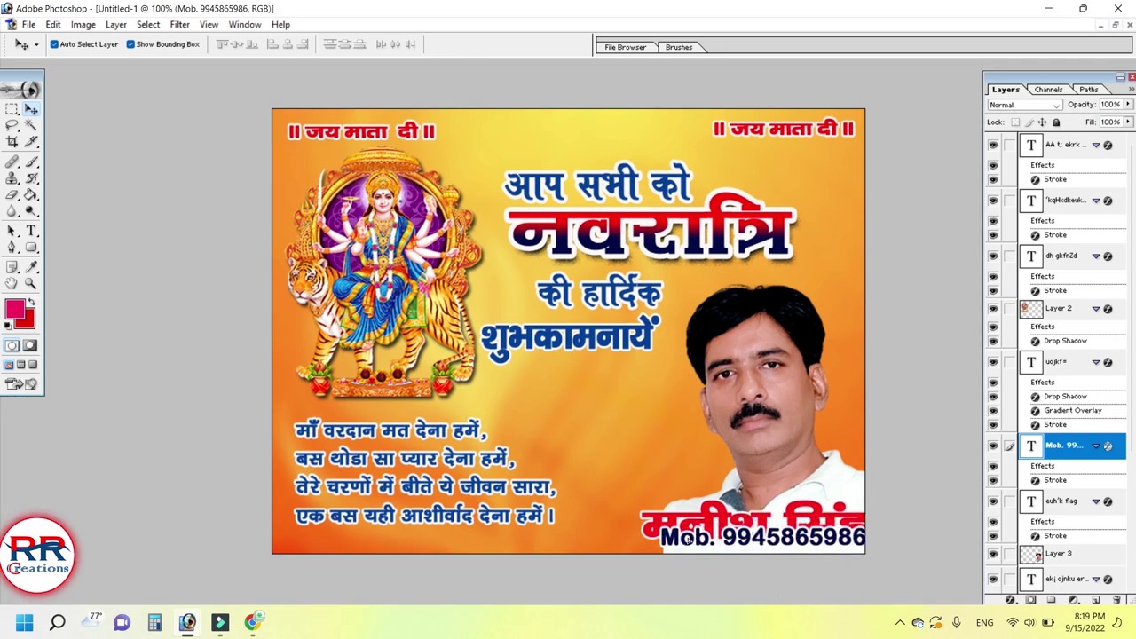
{"action": "left_click", "coordinate": [685, 522]}
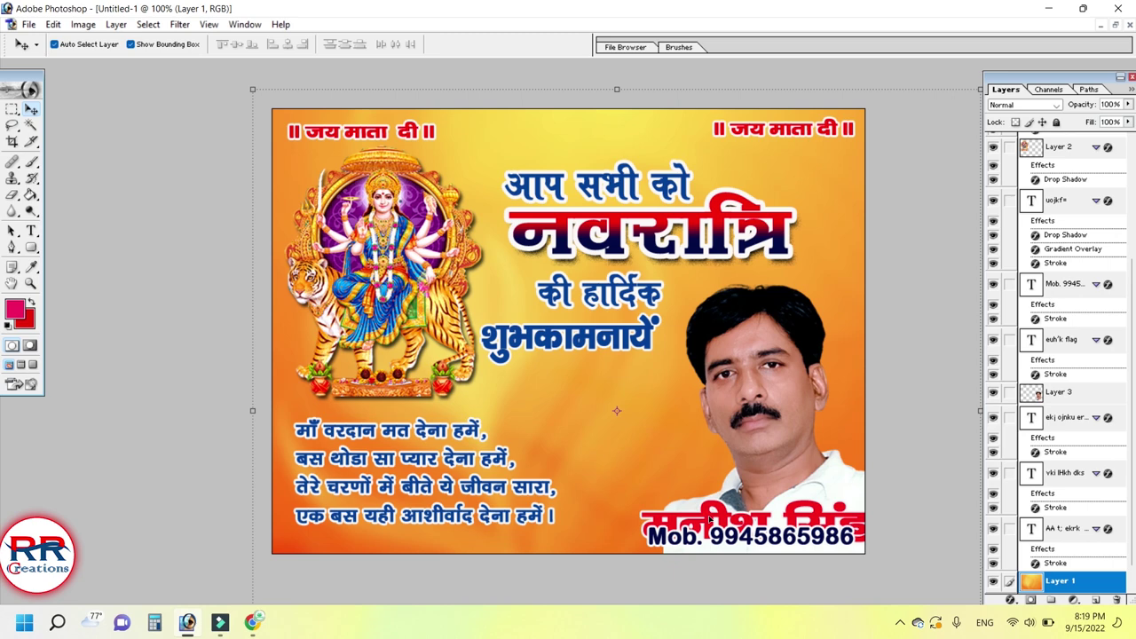
{"action": "left_click_drag", "start_coordinate": [711, 521], "coordinate": [694, 498]}
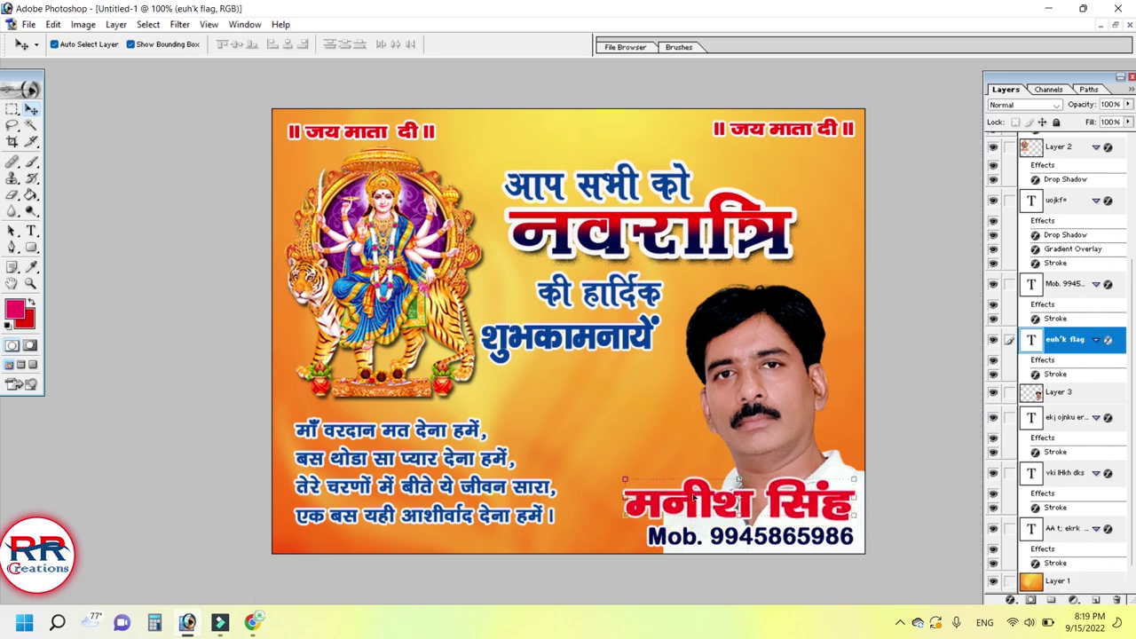
{"action": "left_click", "coordinate": [730, 325]}
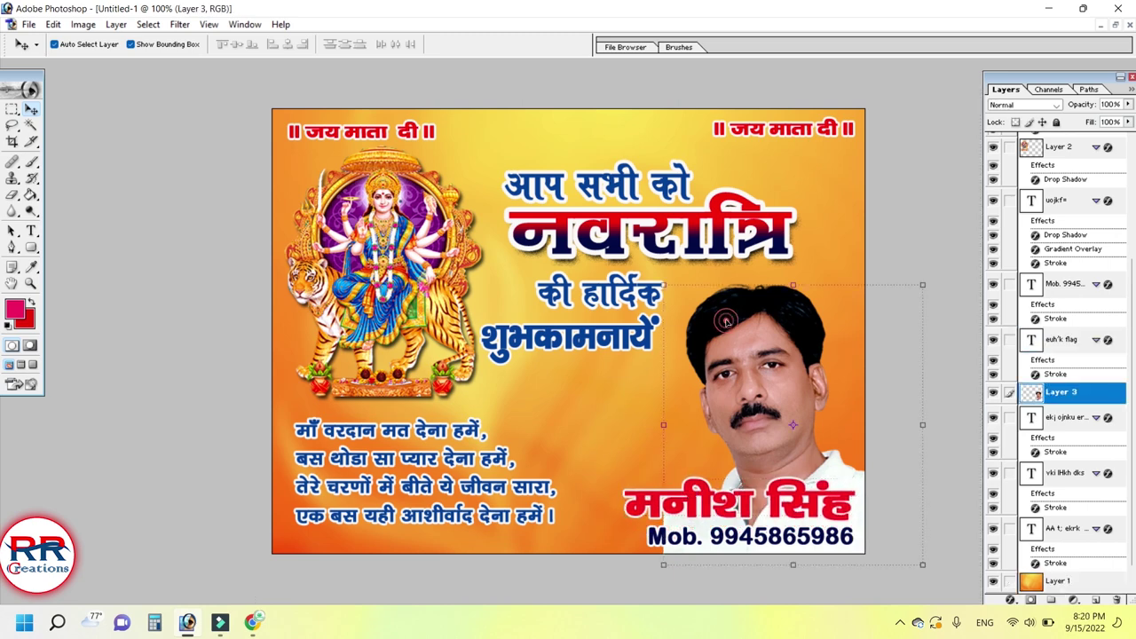
{"action": "left_click_drag", "start_coordinate": [663, 285], "coordinate": [650, 271]}
Step: Apply the photo enlargement and nudge the शुभकामनायें heading slightly right and down
{"action": "key", "text": "Return"}
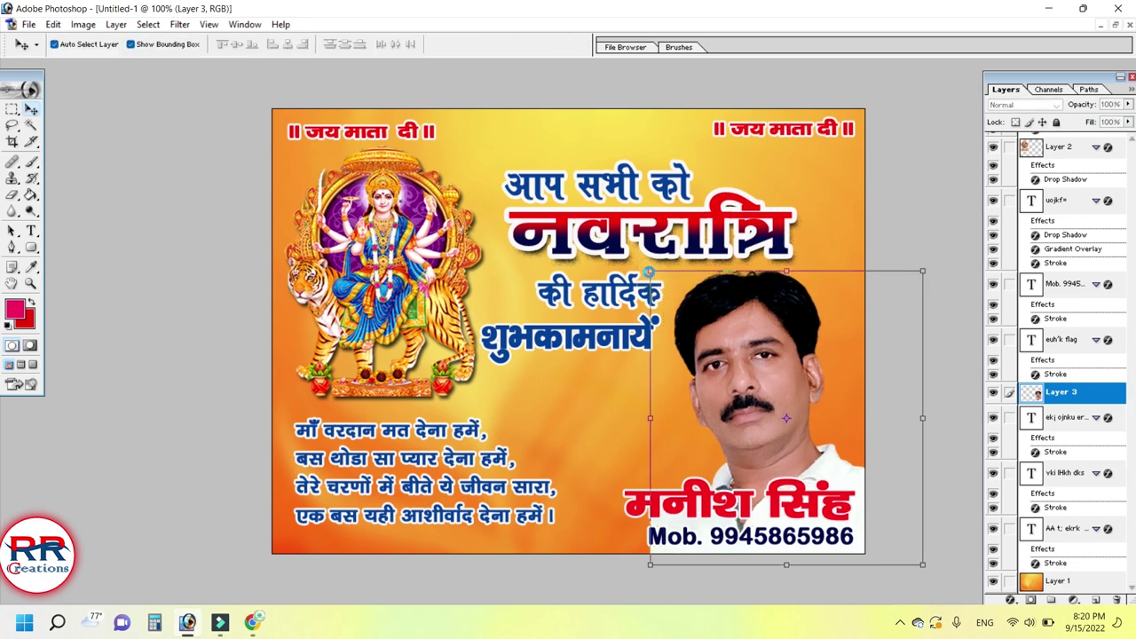
{"action": "left_click", "coordinate": [574, 437]}
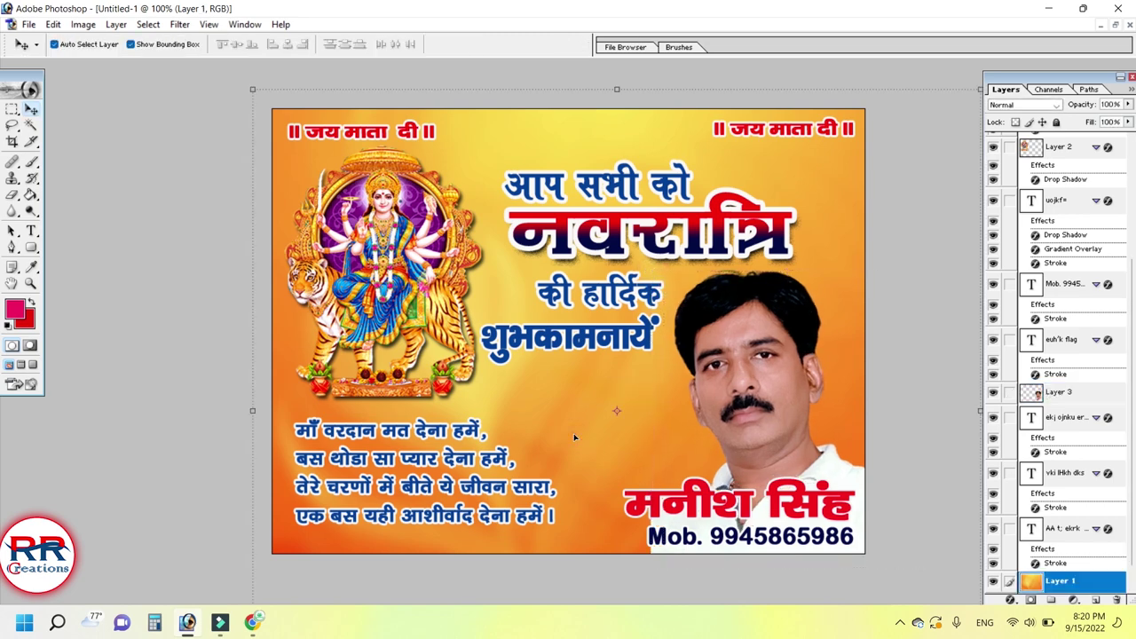
{"action": "left_click_drag", "start_coordinate": [594, 346], "coordinate": [599, 348]}
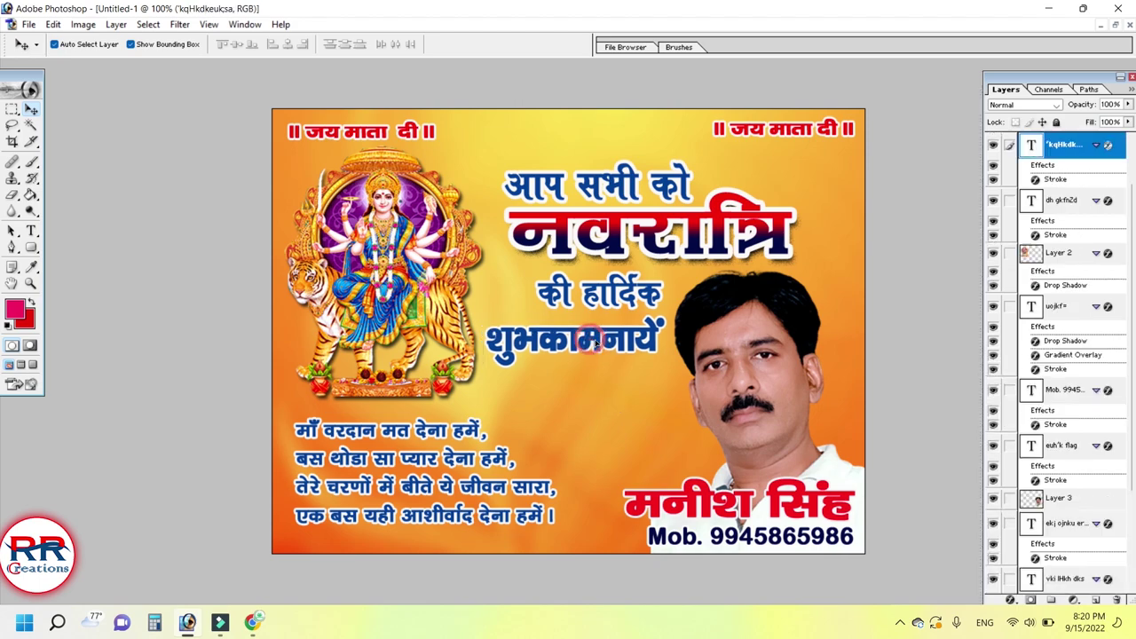
Step: Copy HAPPY NAVRATRI below the verse lines and bring the flower bouquet into Untitled-1
{"action": "left_click", "coordinate": [1116, 25]}
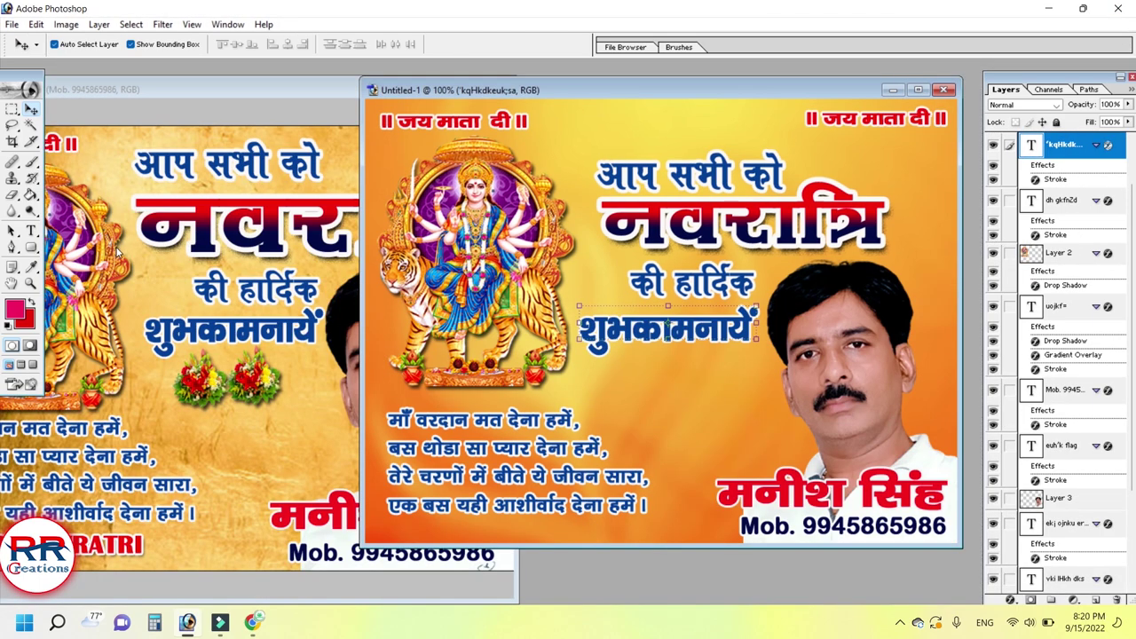
{"action": "left_click", "coordinate": [239, 415]}
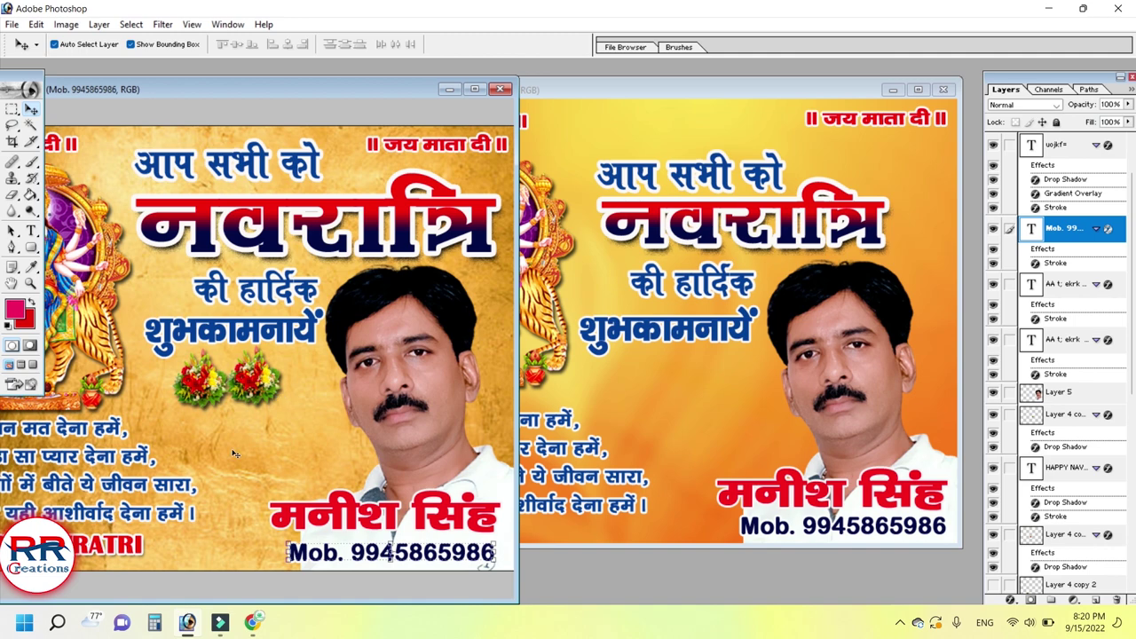
{"action": "left_click_drag", "start_coordinate": [119, 550], "coordinate": [593, 537]}
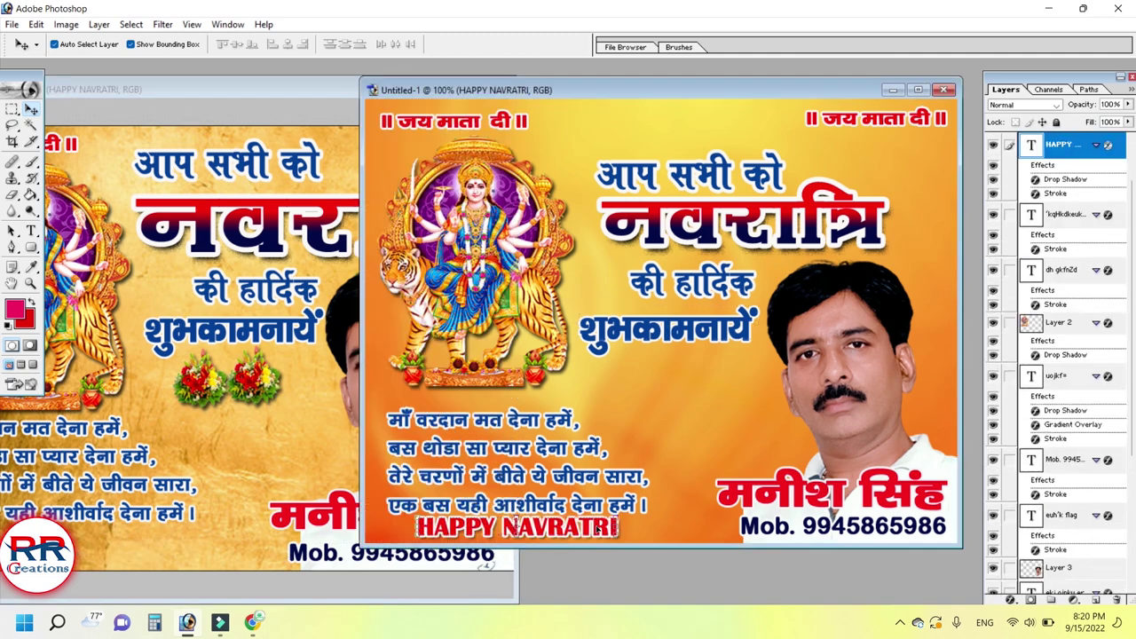
{"action": "left_click_drag", "start_coordinate": [591, 530], "coordinate": [612, 530]}
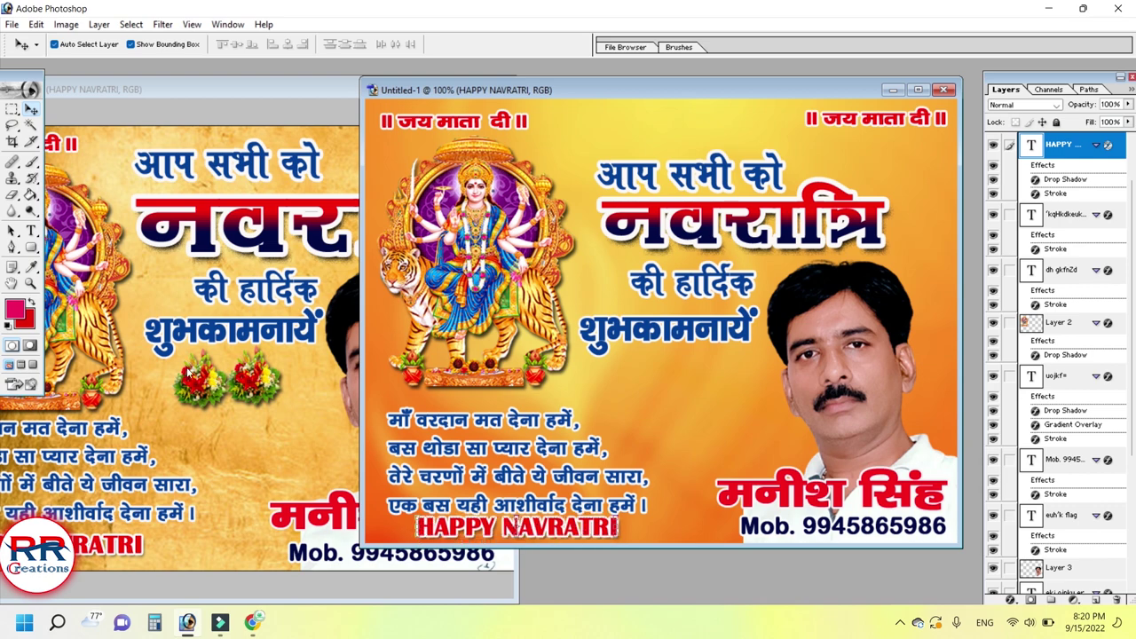
{"action": "left_click", "coordinate": [191, 377]}
{"action": "left_click_drag", "start_coordinate": [216, 376], "coordinate": [653, 378]}
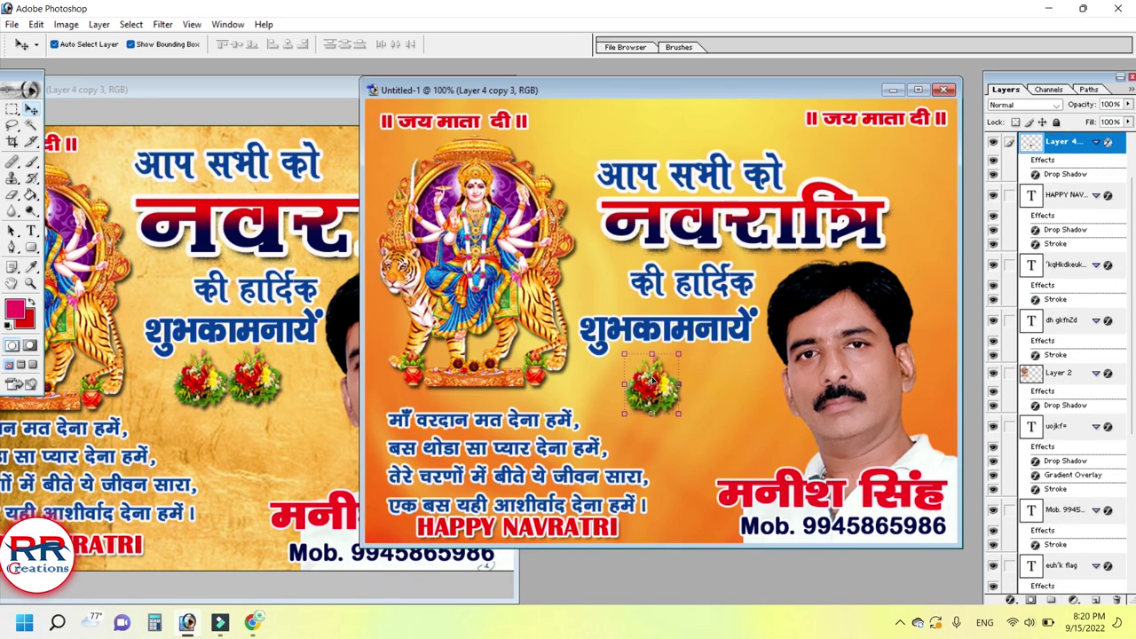
Step: Duplicate the flower bouquet to its right and nudge the verse block up slightly
{"action": "left_click_drag", "start_coordinate": [648, 390], "coordinate": [709, 390]}
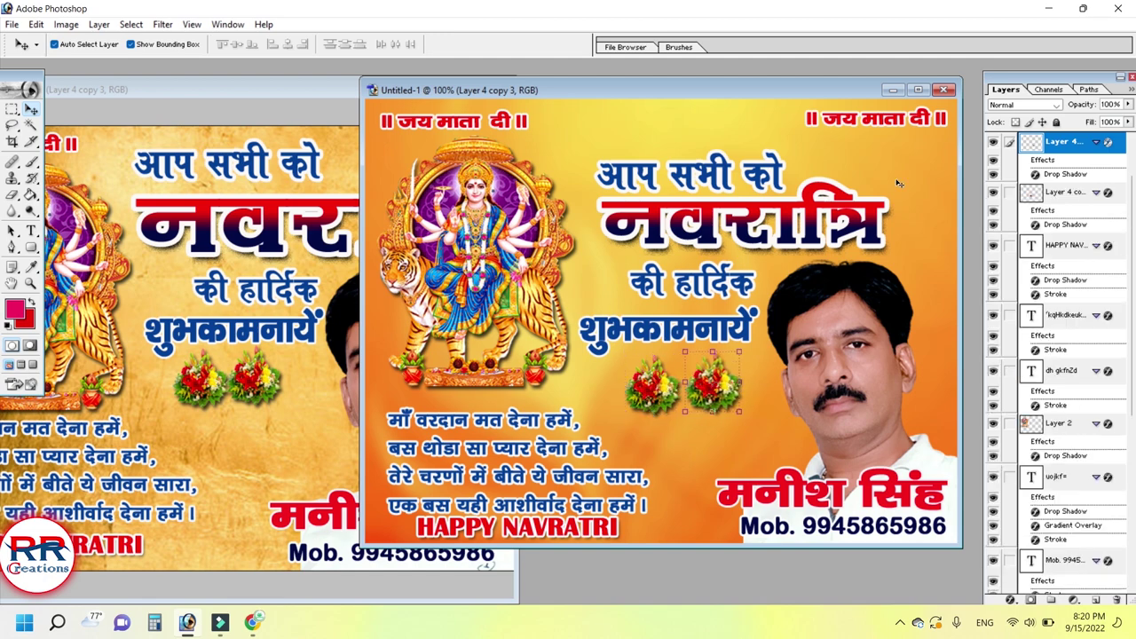
{"action": "left_click", "coordinate": [921, 91]}
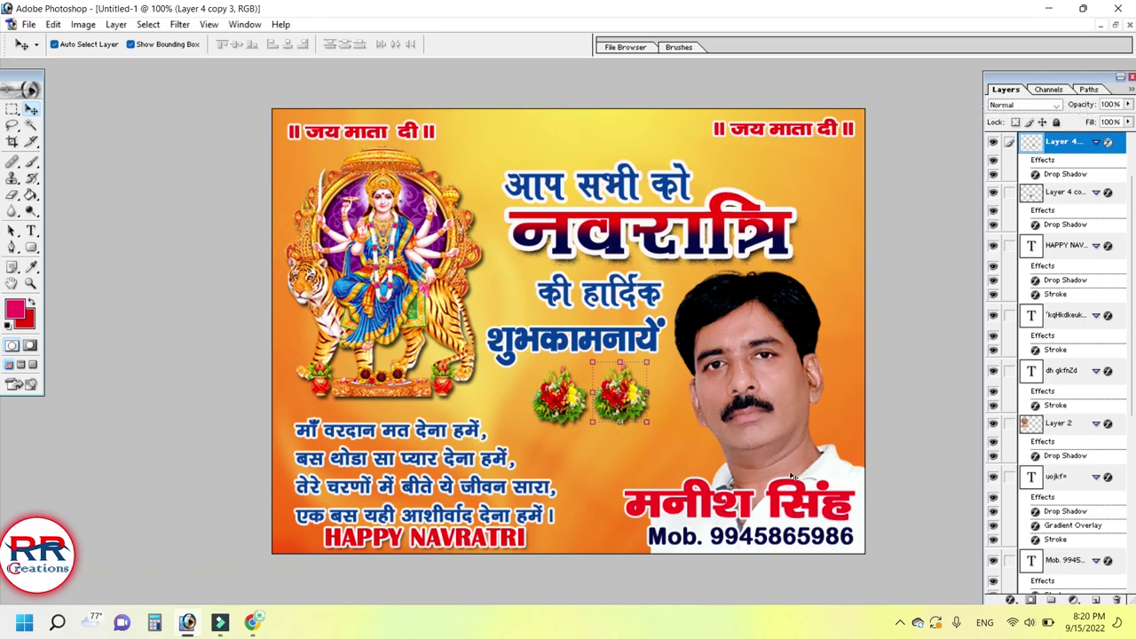
{"action": "key", "text": "ctrl+plus"}
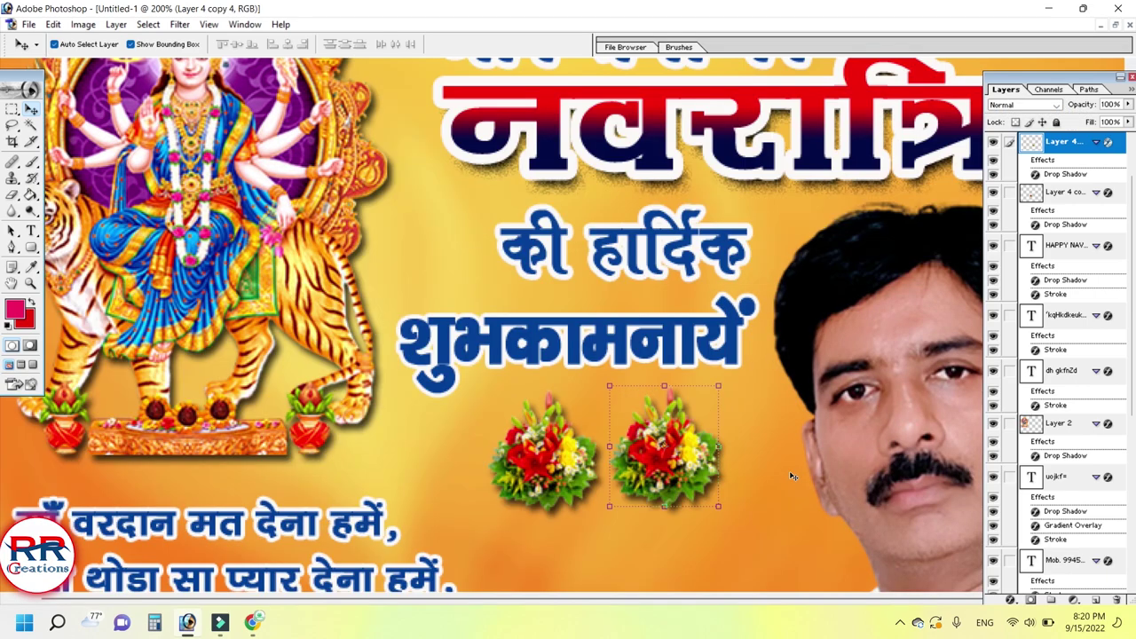
{"action": "key", "text": "ctrl+minus"}
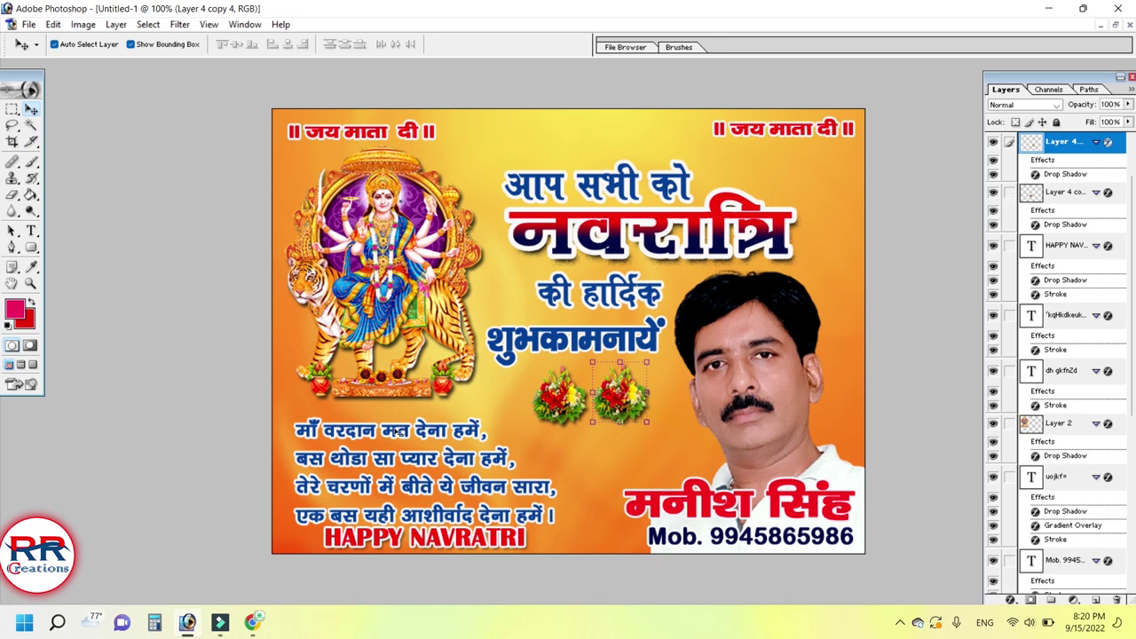
{"action": "left_click_drag", "start_coordinate": [398, 432], "coordinate": [401, 424]}
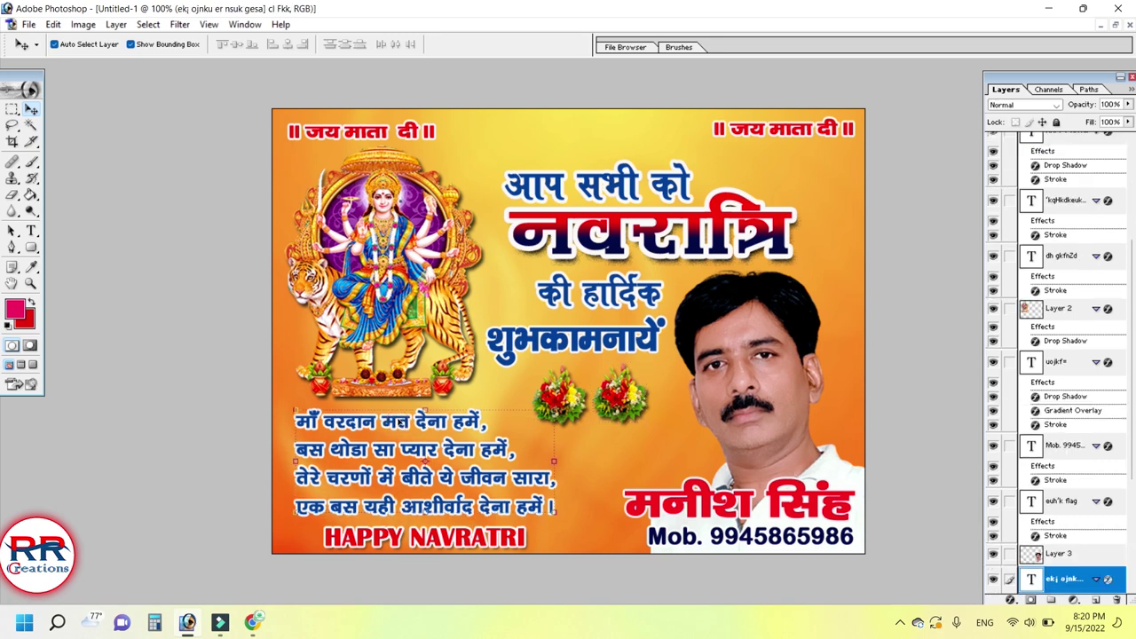